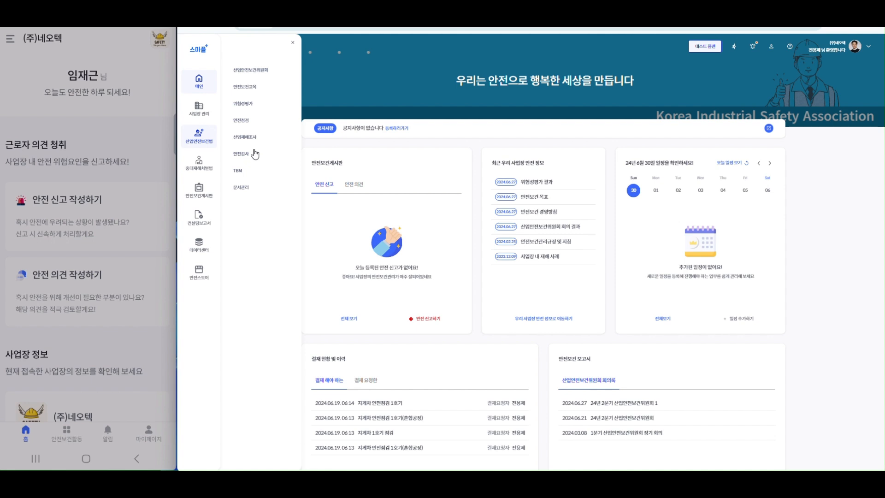
Open 안전점검 and look through 내 점검 현황, 내가 요청받은 개선 조치 사항 and 내가 결재해야 하는 점검 under 내 점검 정보.
click(245, 121)
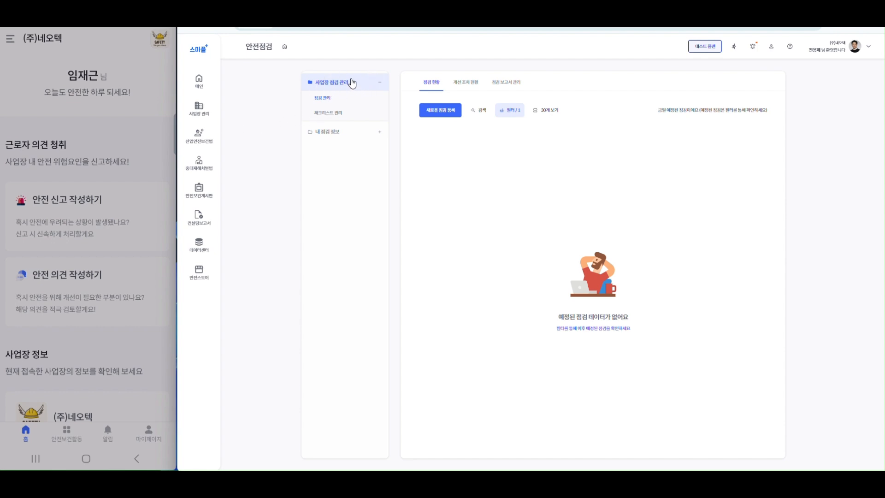
click(380, 82)
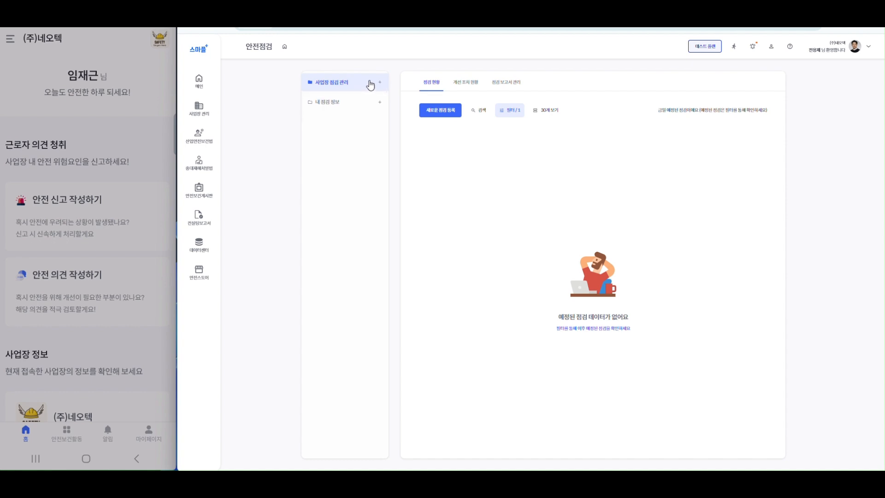
click(378, 104)
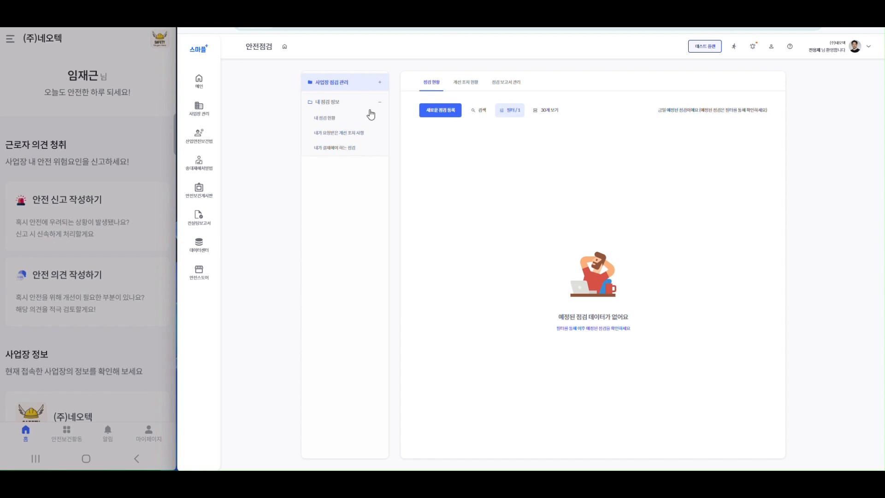
click(321, 122)
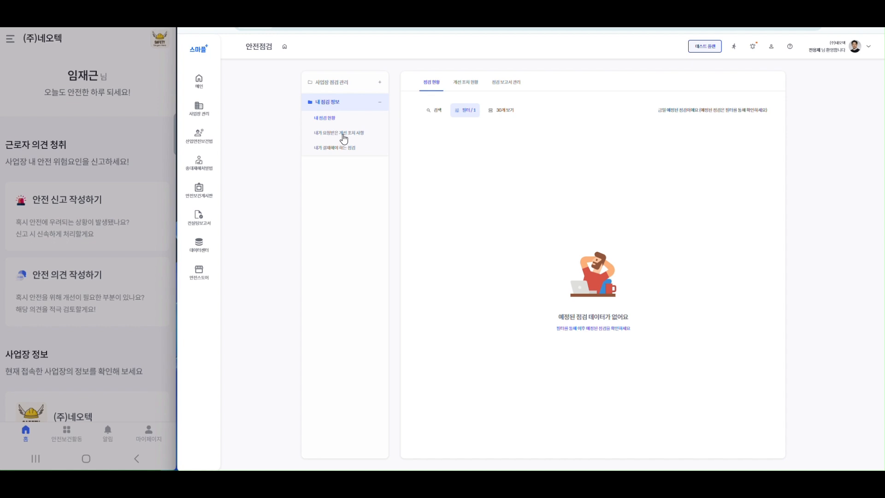
click(344, 134)
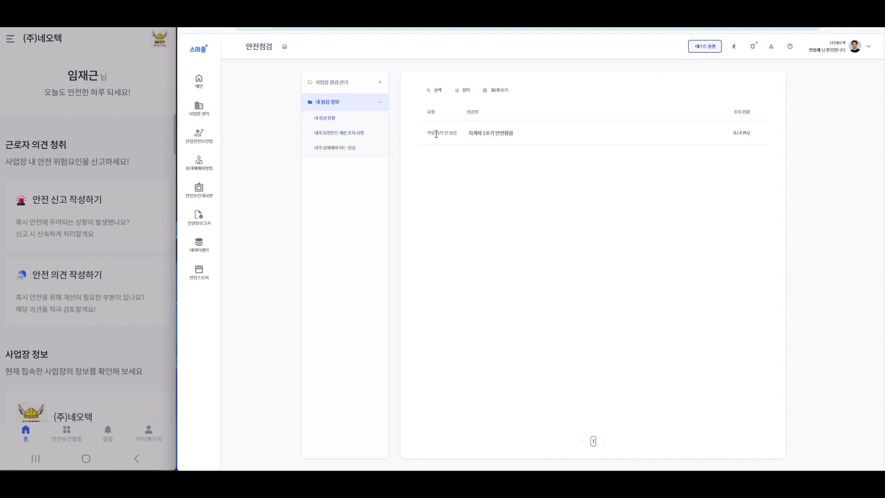
click(339, 148)
scroll(536, 145, down, 1)
scroll(536, 145, up, 2)
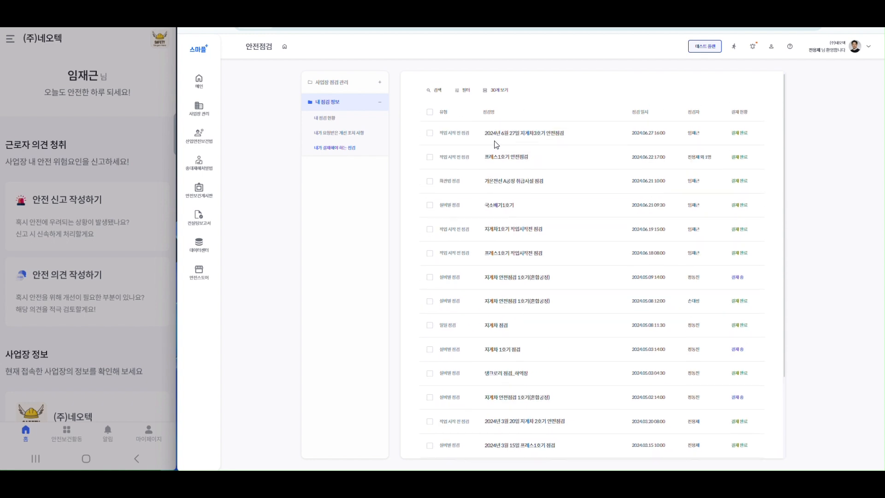
Return to 내 점검 현황 and view its 개선 조치 현황 and 점검 보고서 관리 lists.
click(330, 121)
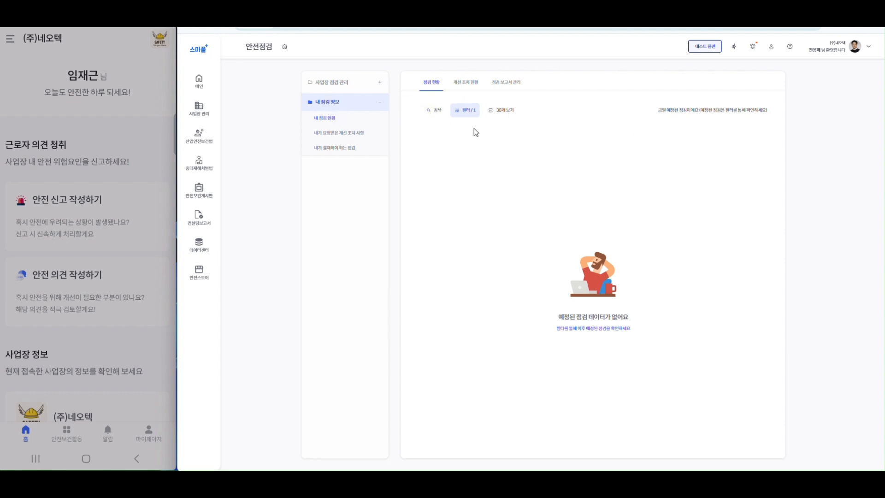
click(465, 86)
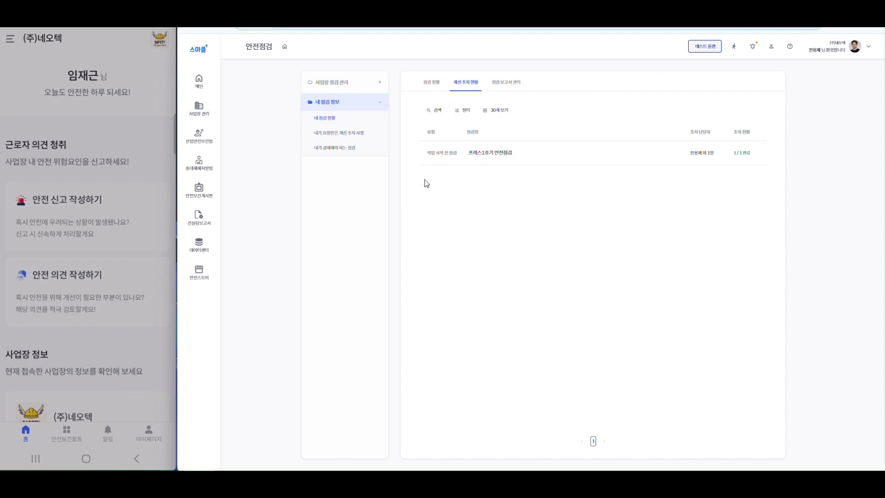
click(514, 83)
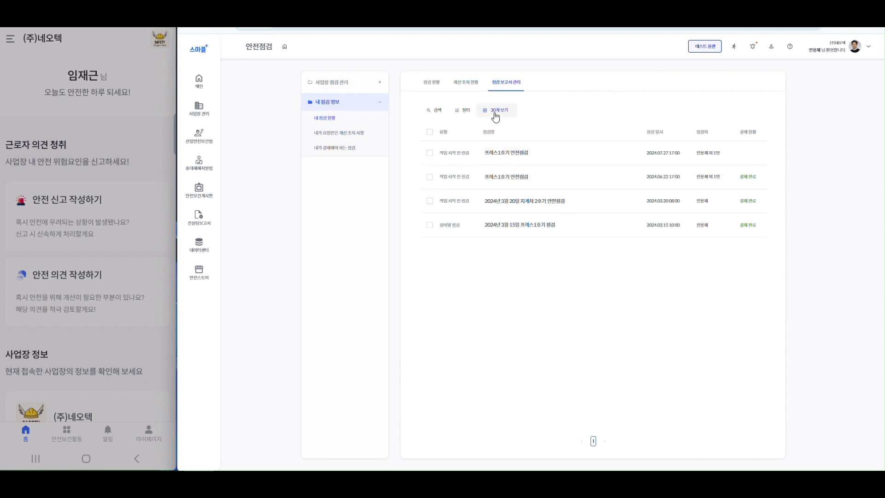
Start a new checklist in 체크리스트 관리 titled "지게차 안전점검 체크리스트" with the type 작업 시작 전.
click(339, 84)
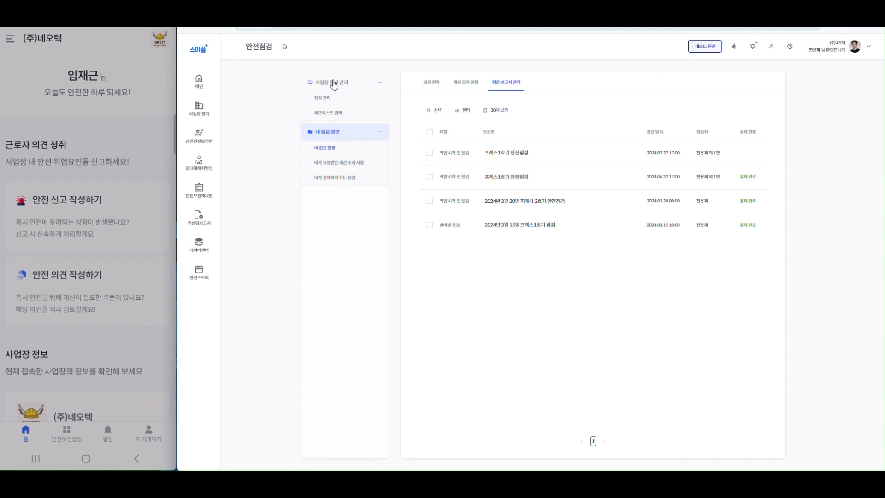
click(322, 100)
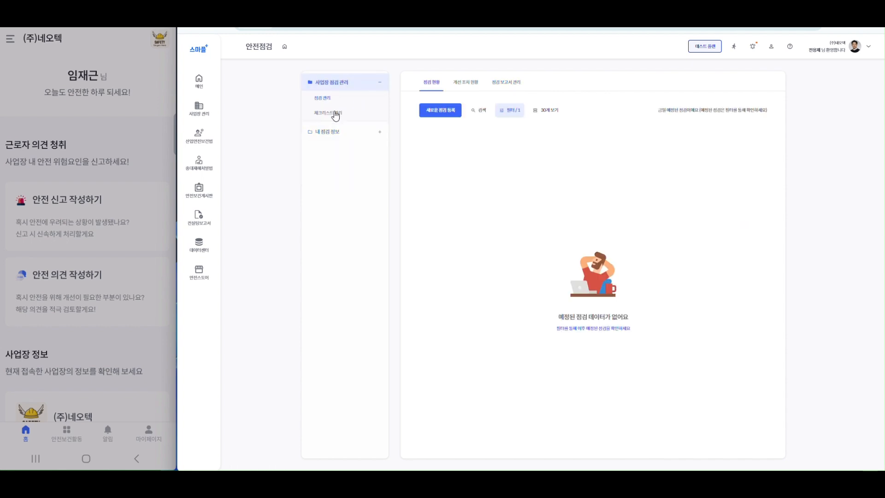
click(334, 117)
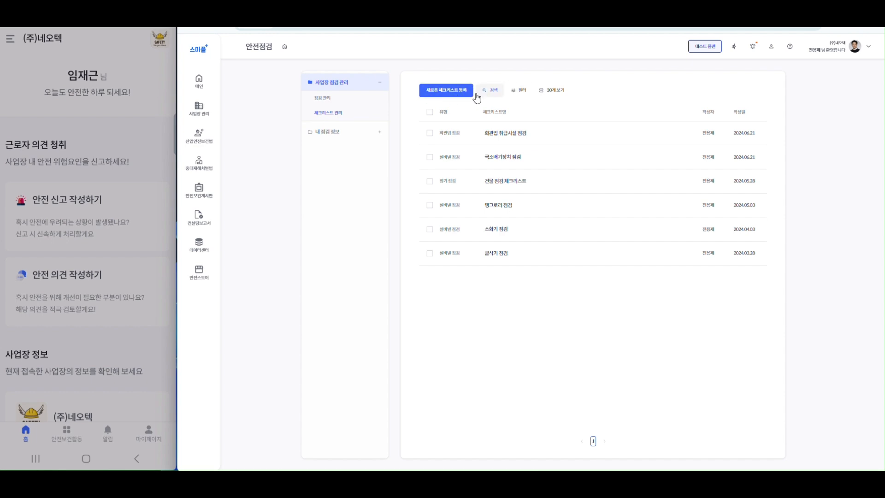
click(452, 94)
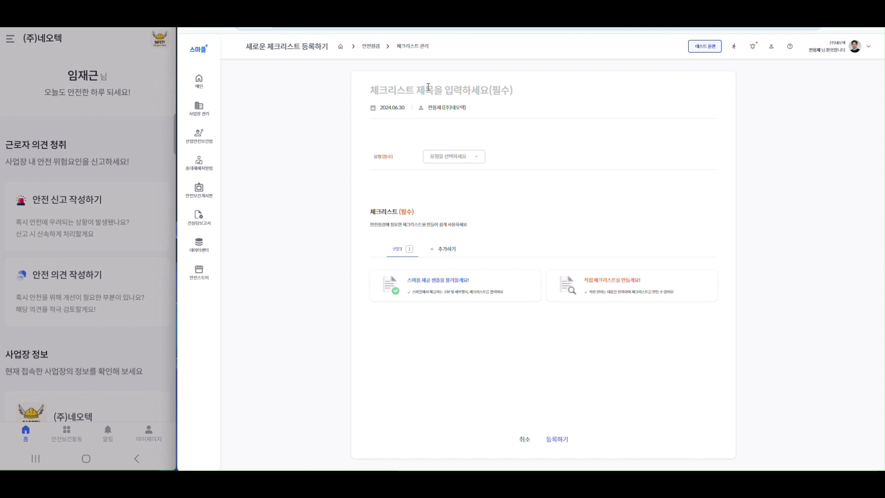
text(직)
text(게차)
text( 안전점거)
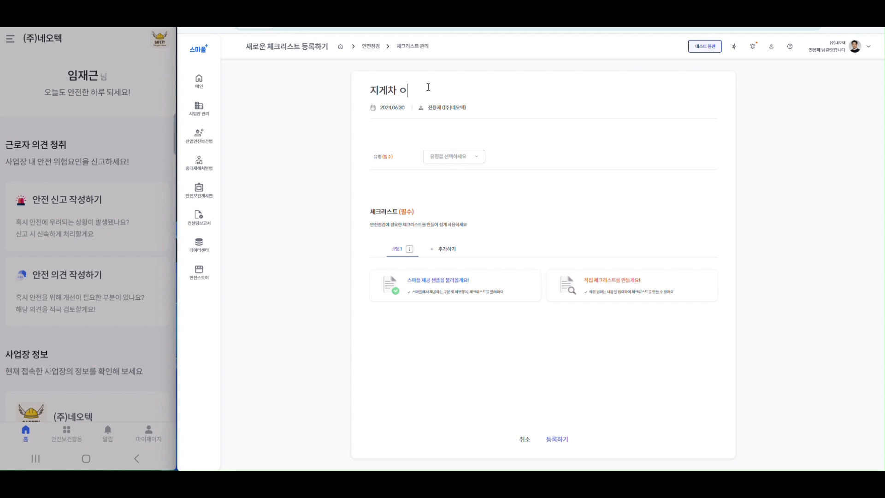
text( 체크리스트)
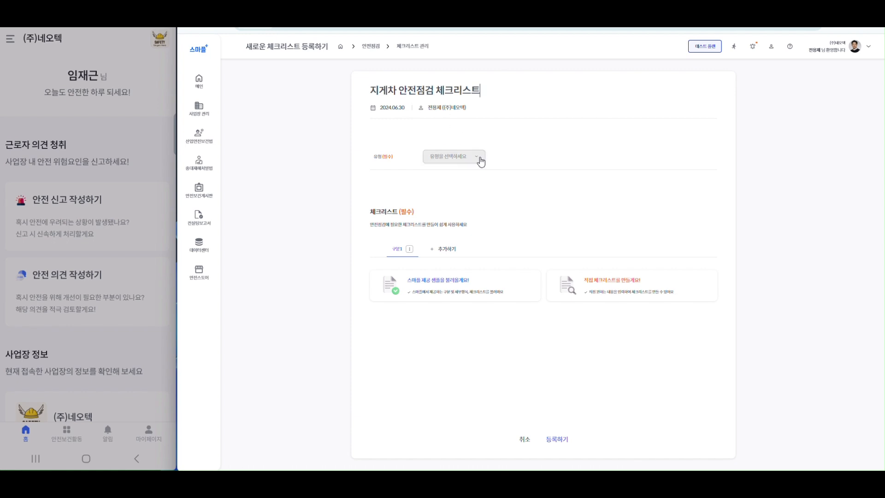
click(465, 165)
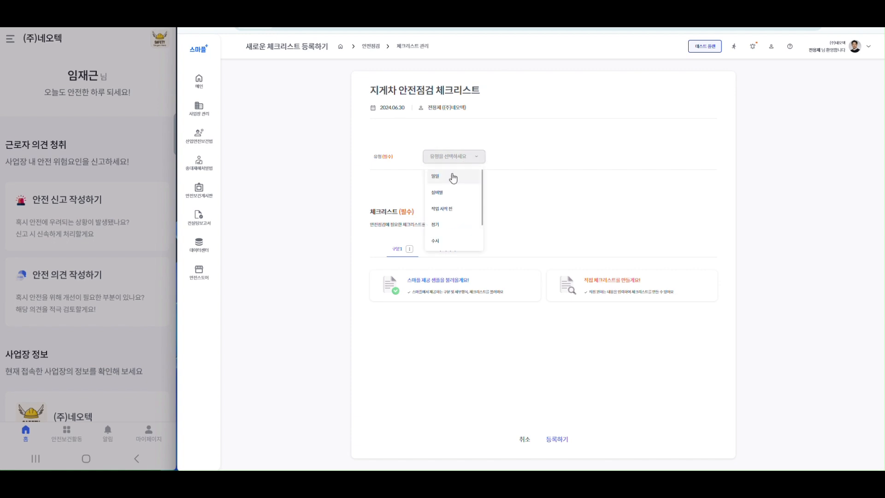
click(458, 208)
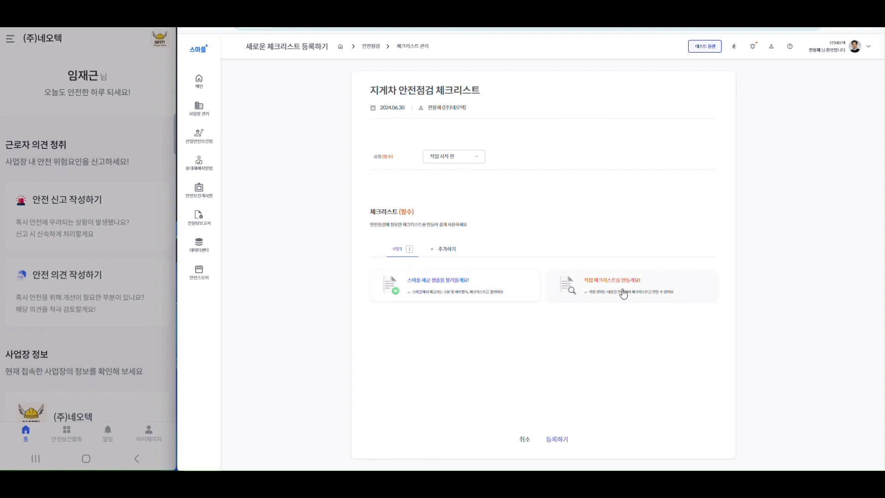
Load the provided sample 전동 지게차 from the 기계기구 category into the checklist, finding it by searching for "지게차".
click(442, 292)
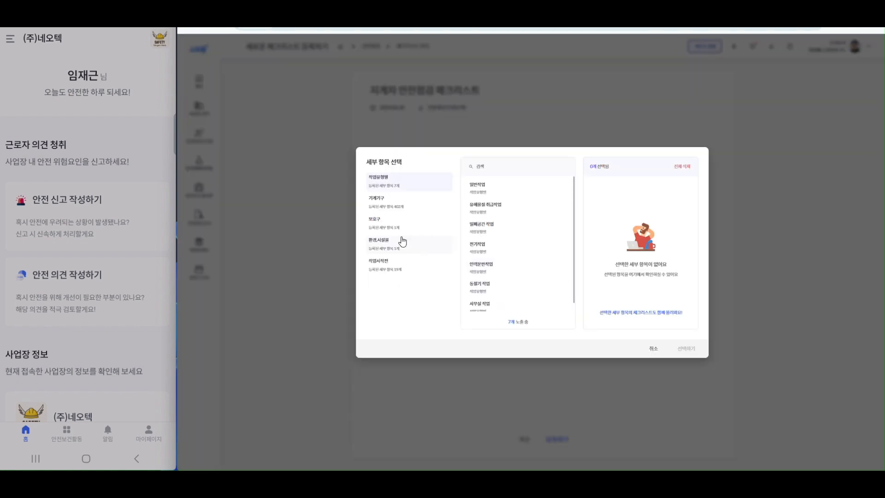
click(376, 201)
click(481, 171)
text(지게차)
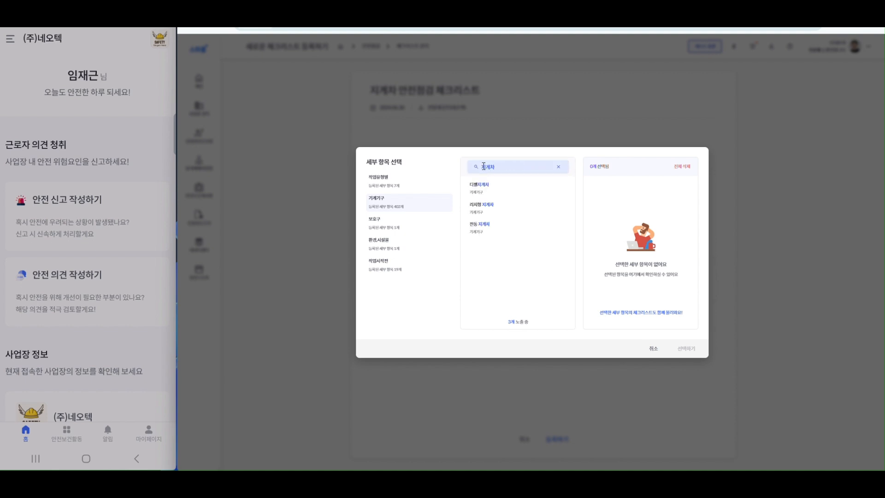
click(486, 234)
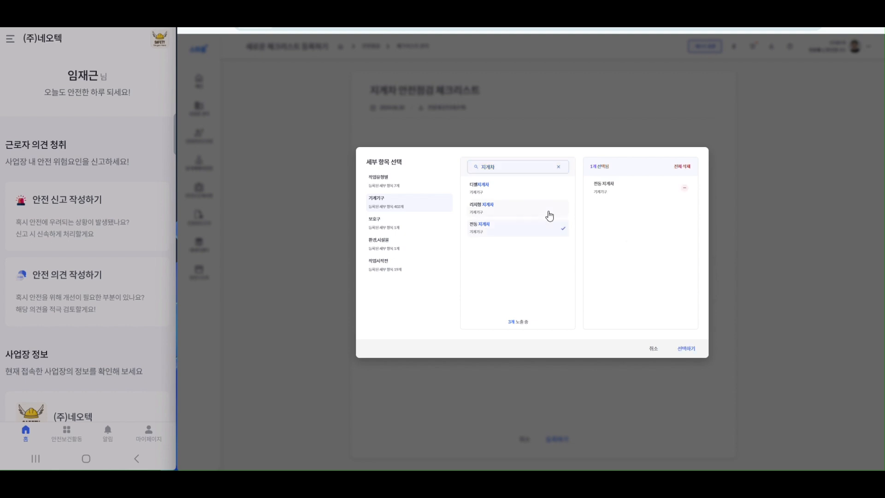
click(688, 350)
Move the tenth checklist item, "허용하중이상으로 적재하여 운행하지 않는가?", up to position 07.
scroll(568, 297, down, 3)
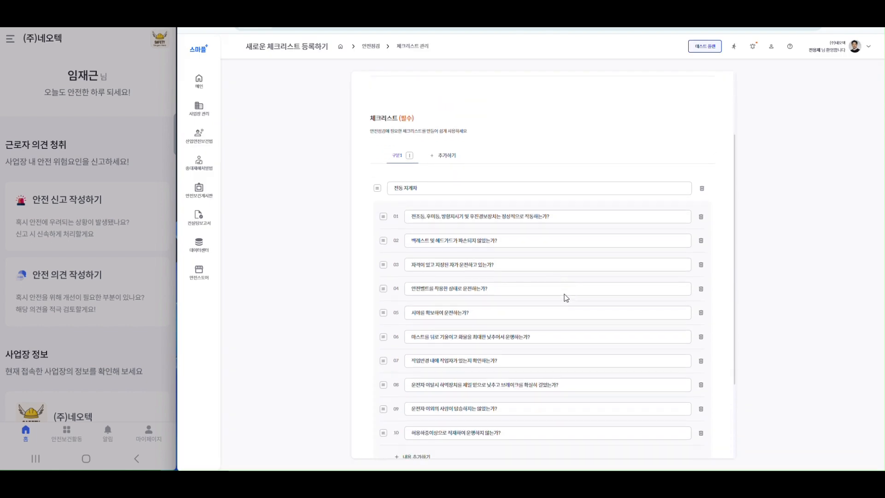
scroll(565, 294, up, 1)
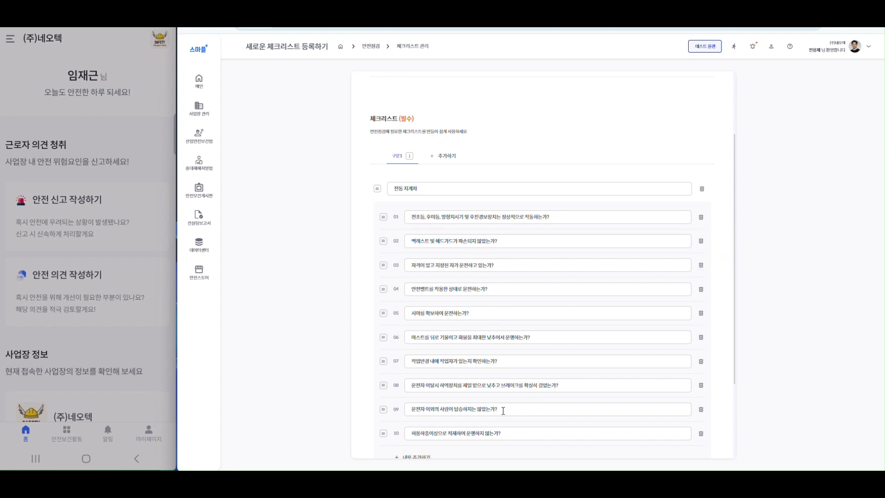
scroll(382, 435, down, 1)
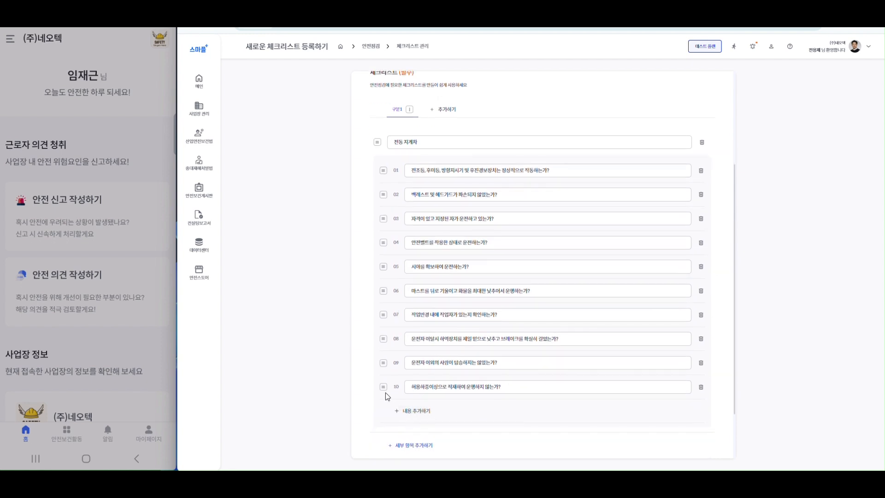
drag(383, 390, 384, 307)
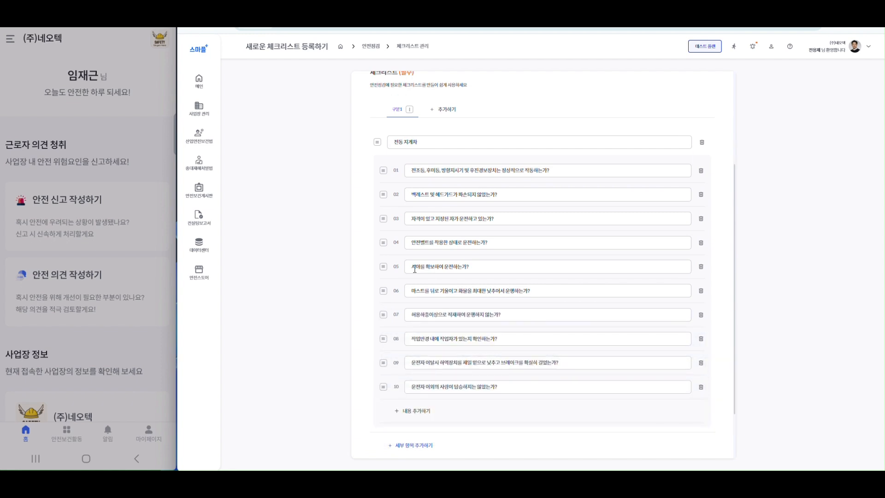
Rename the checklist section 구분1 to "일반점검".
click(410, 109)
click(422, 127)
drag(406, 107, 372, 111)
text(외반점거)
click(501, 103)
Review the completed checklist, register it and return to the checklist list.
scroll(475, 384, up, 3)
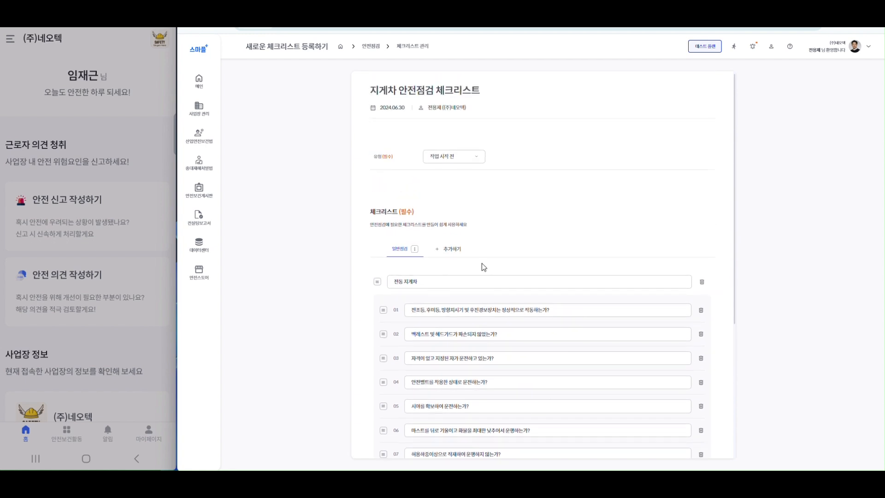
scroll(503, 267, down, 5)
click(556, 439)
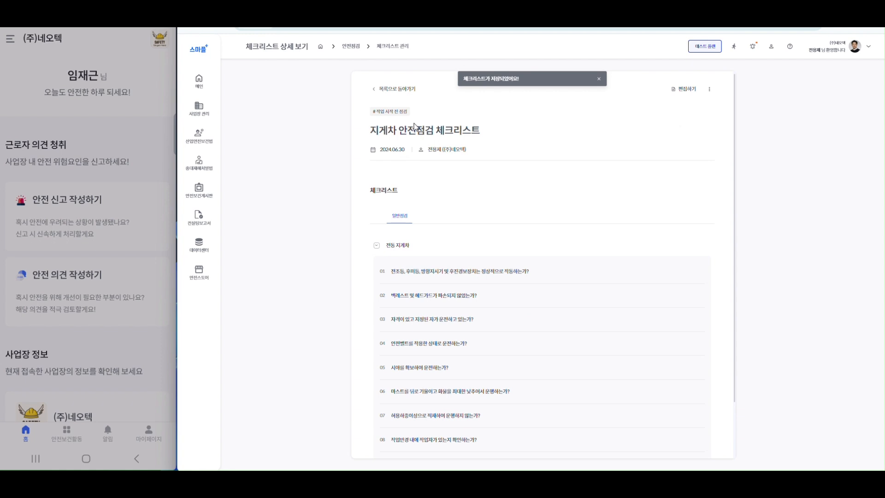
click(393, 89)
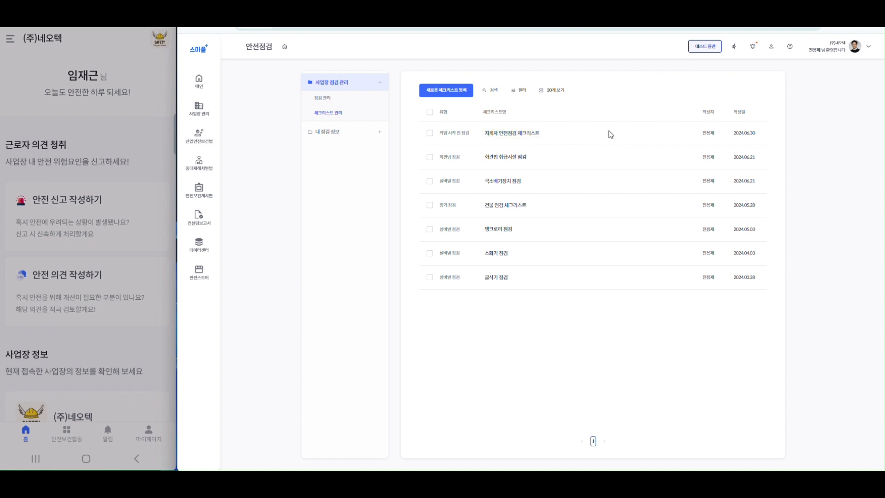
Start a new inspection in 점검 관리 and title it "지게차 1호기 작업시작전 점검".
click(326, 99)
click(440, 112)
click(408, 95)
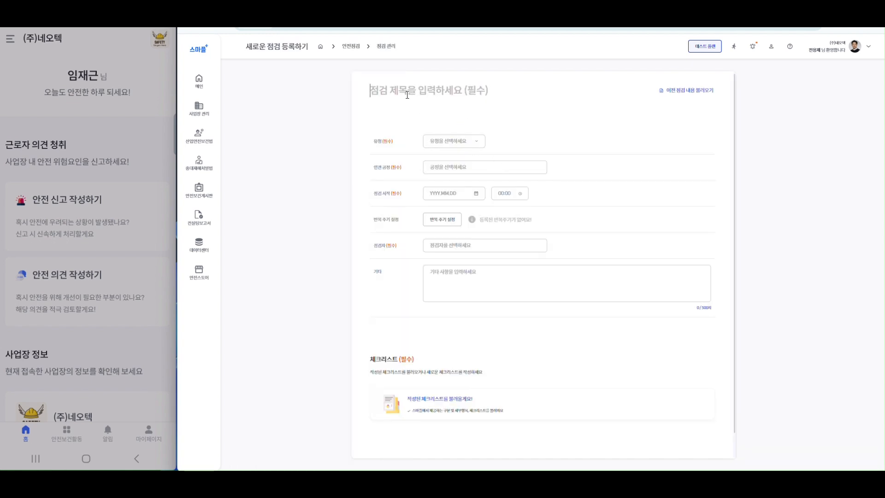
text(지게차)
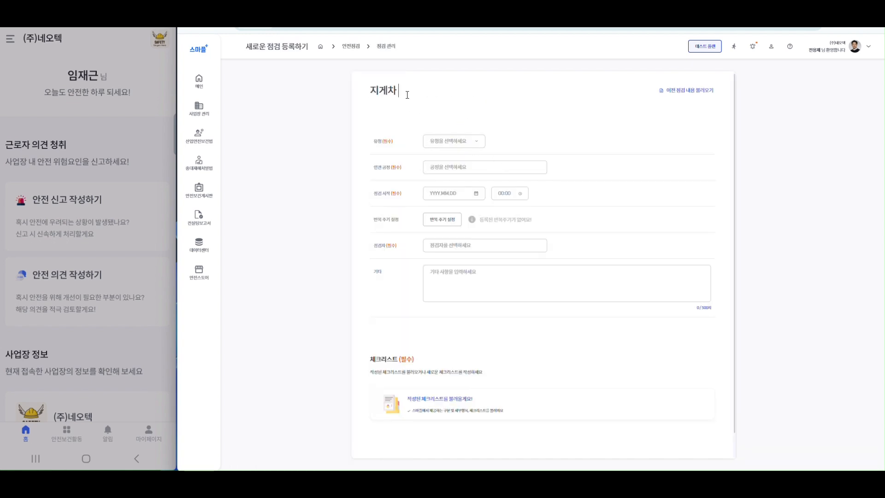
text( 작업)
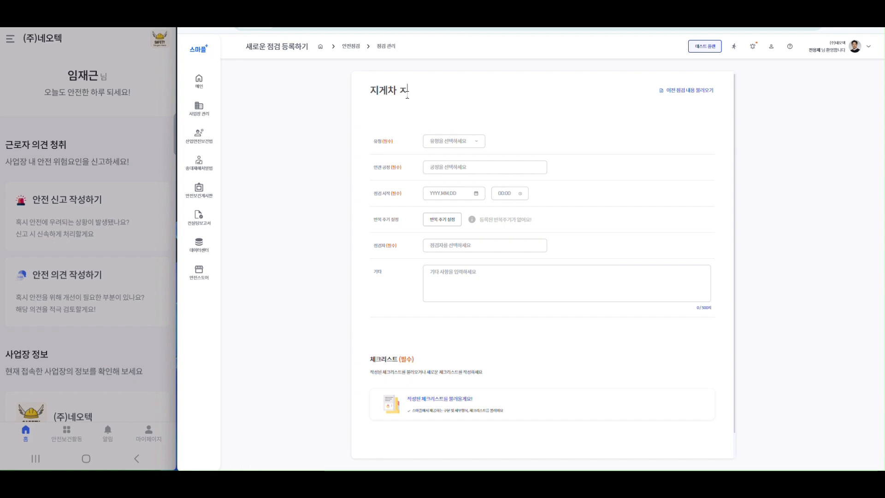
text(작전 점검)
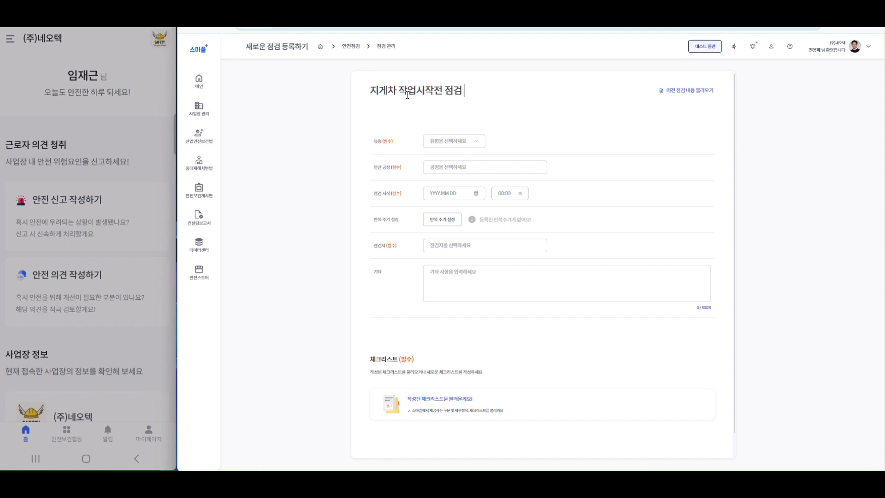
click(400, 90)
text(1호기)
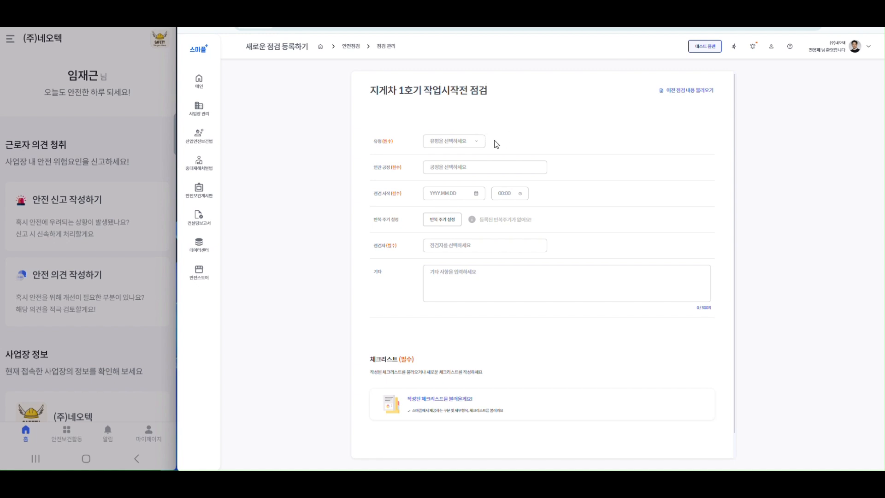
Set the inspection type to 작업 시작 전 점검 and the related process to 하역공정.
click(460, 142)
click(460, 194)
click(477, 168)
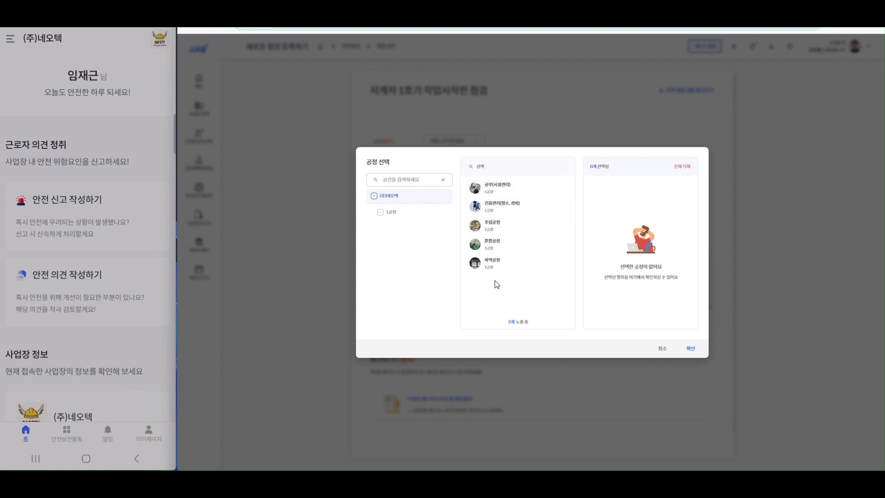
click(490, 266)
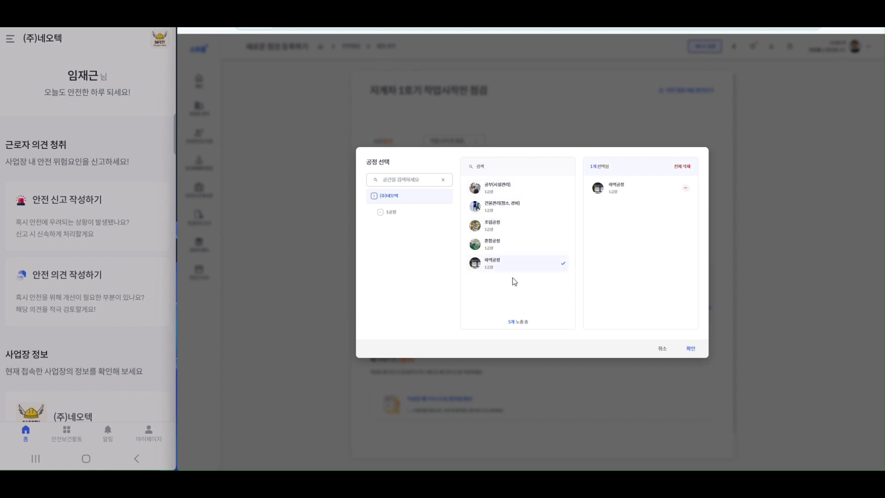
click(691, 349)
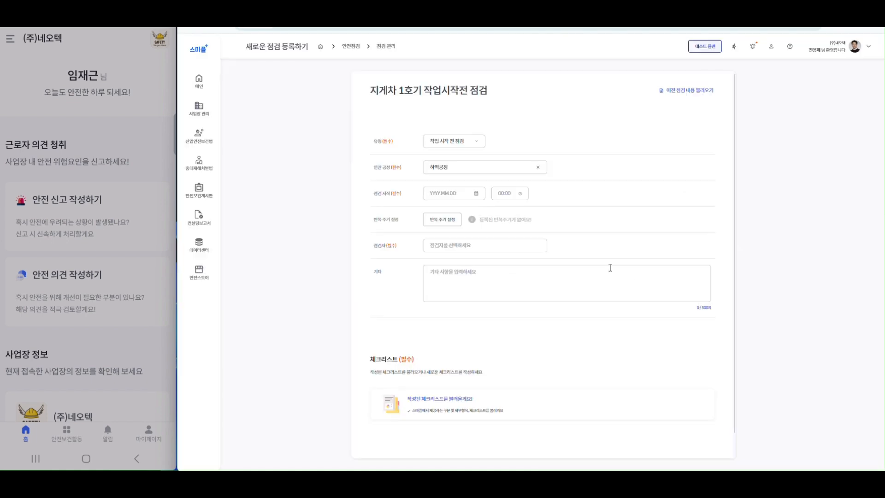
Set the inspection start to 2024.06.30 at 10:00.
click(455, 194)
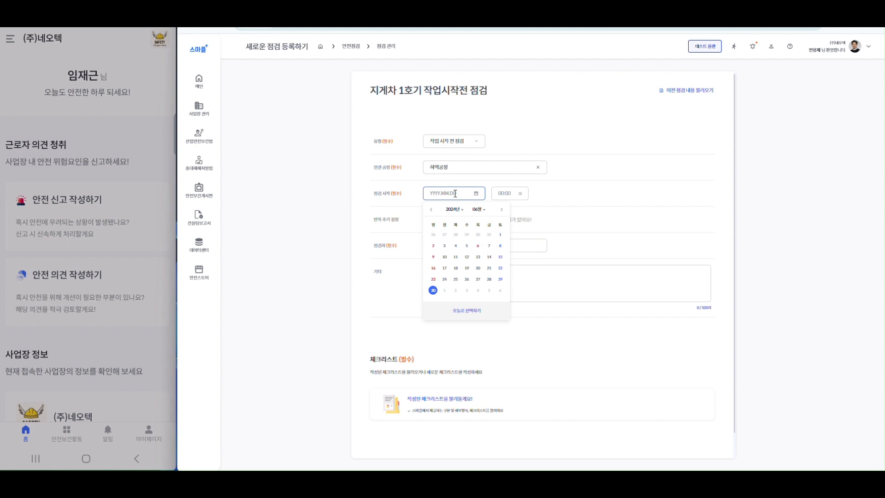
click(433, 290)
click(505, 194)
scroll(511, 231, down, 5)
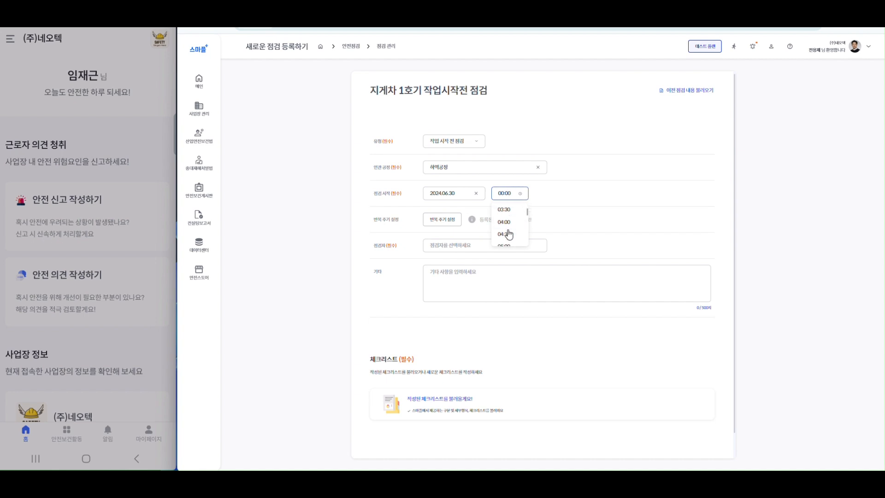
click(505, 223)
Set up a repeat cycle of every 1 일 for the inspection with 2024.07.31 as the end date.
click(444, 224)
click(494, 229)
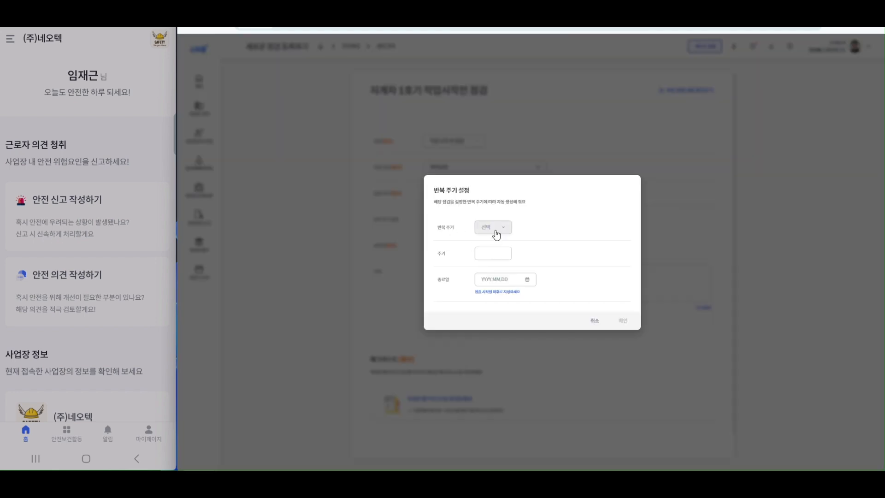
click(495, 250)
click(495, 253)
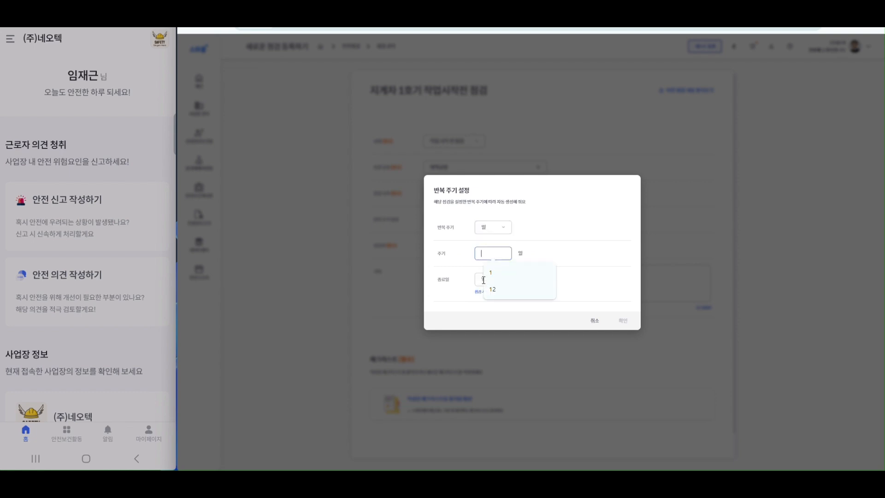
text(2)
key(BackSpace)
text(1)
click(548, 250)
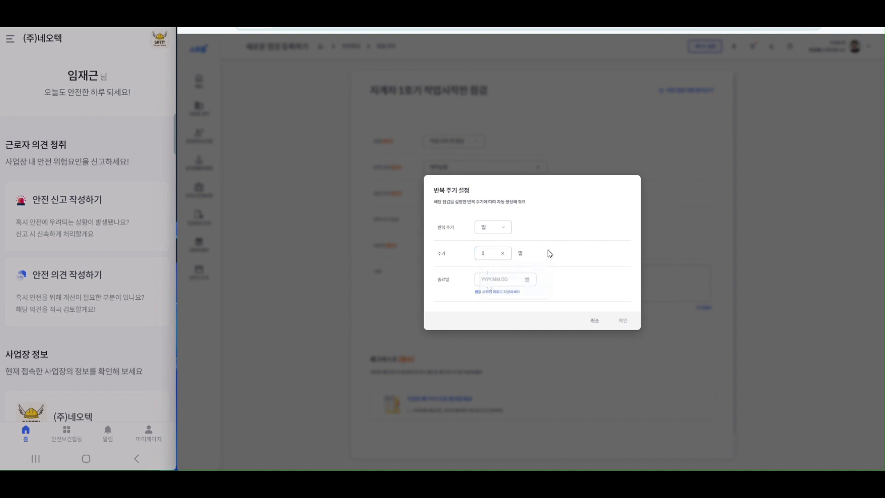
click(505, 279)
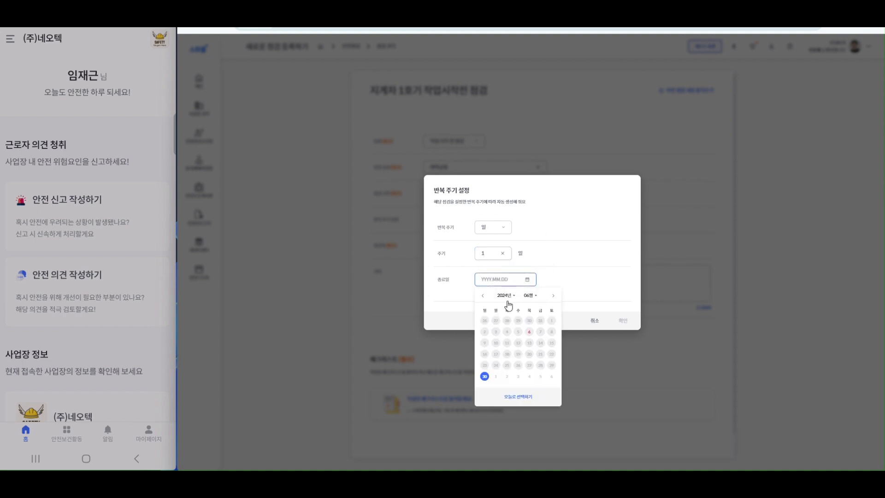
click(553, 298)
click(518, 365)
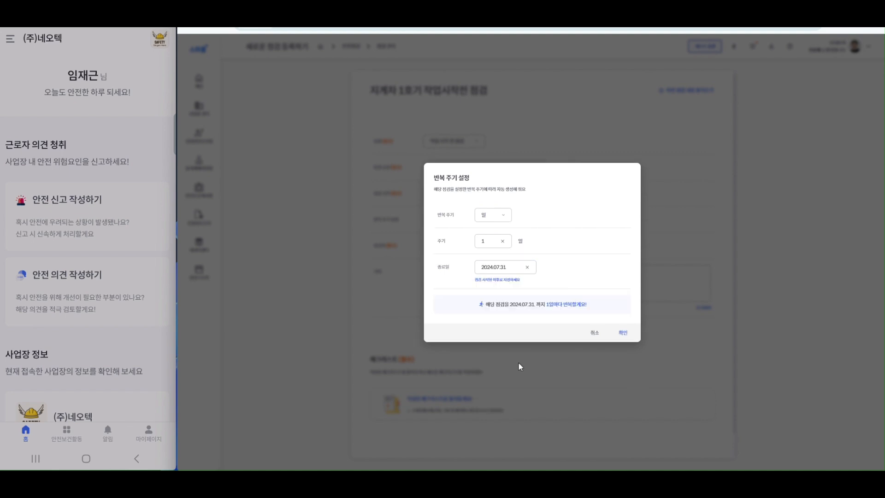
Switch the repeat cycle to every 1 주 ending 2024.07.31, and discard the repeat settings.
click(502, 242)
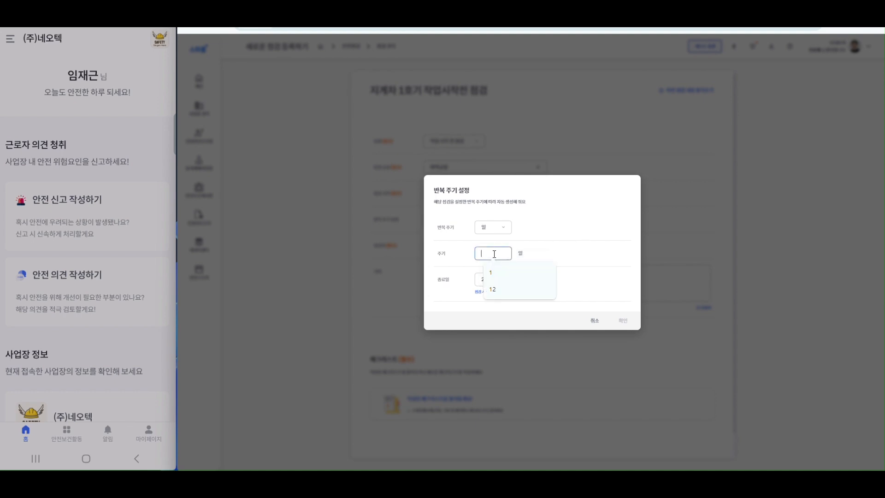
click(490, 227)
click(489, 257)
click(490, 256)
click(491, 273)
click(503, 267)
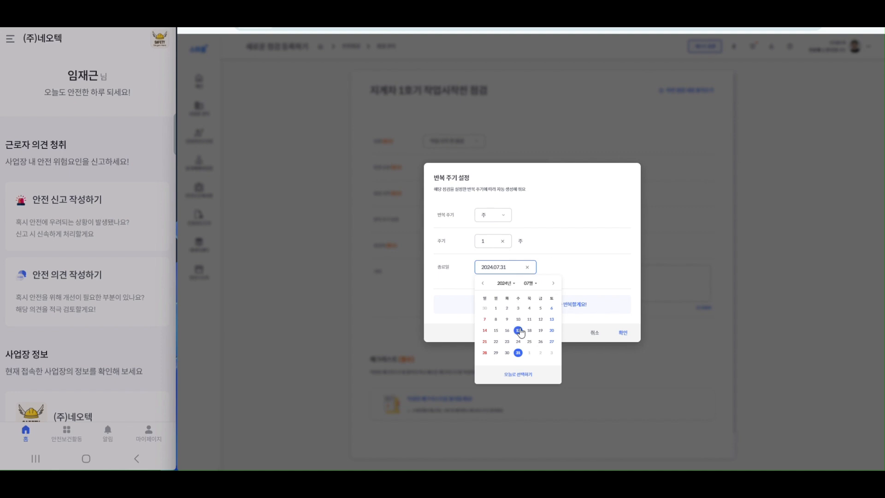
click(518, 355)
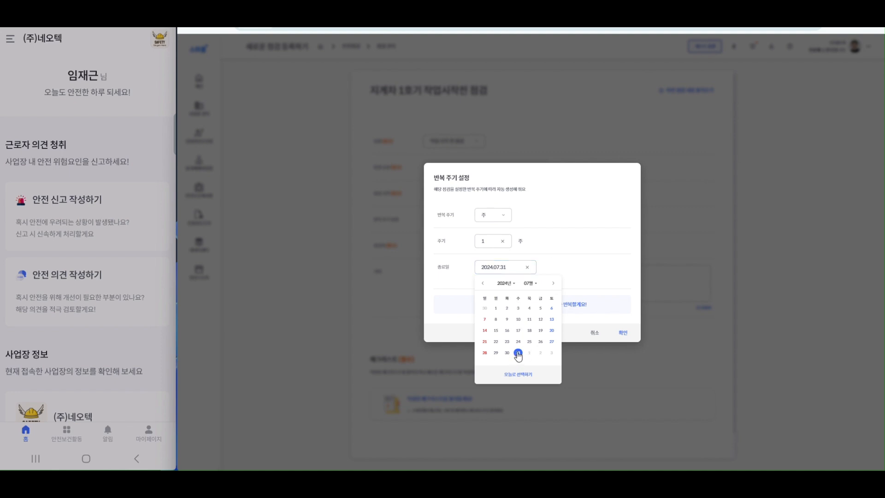
click(607, 261)
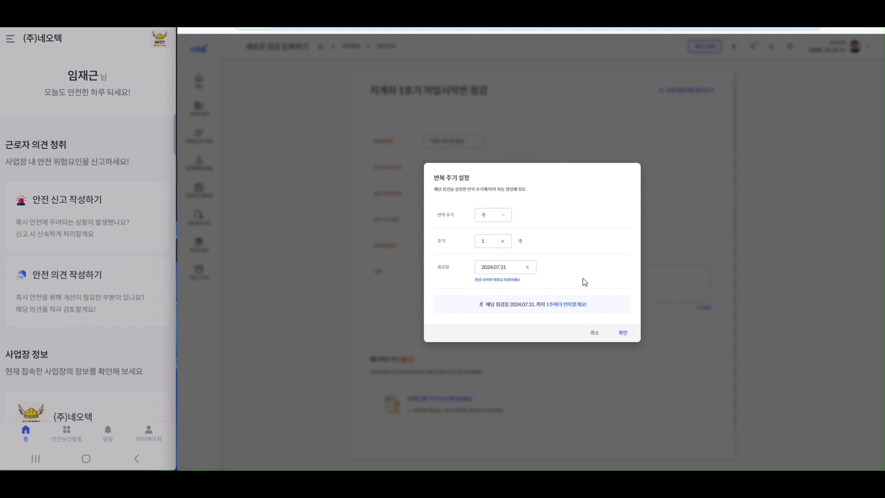
click(594, 333)
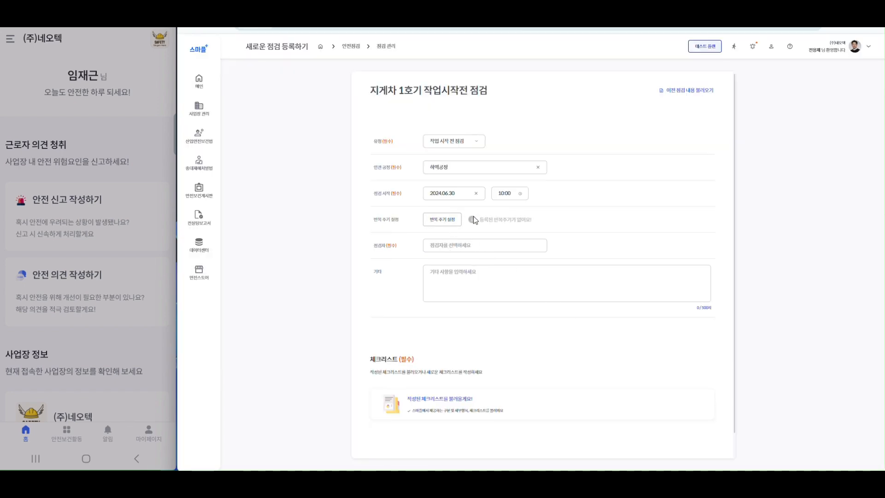
Assign the worker signed in to the mobile app as inspector and enter "지게차 안전점검" as the 기타 note.
click(452, 245)
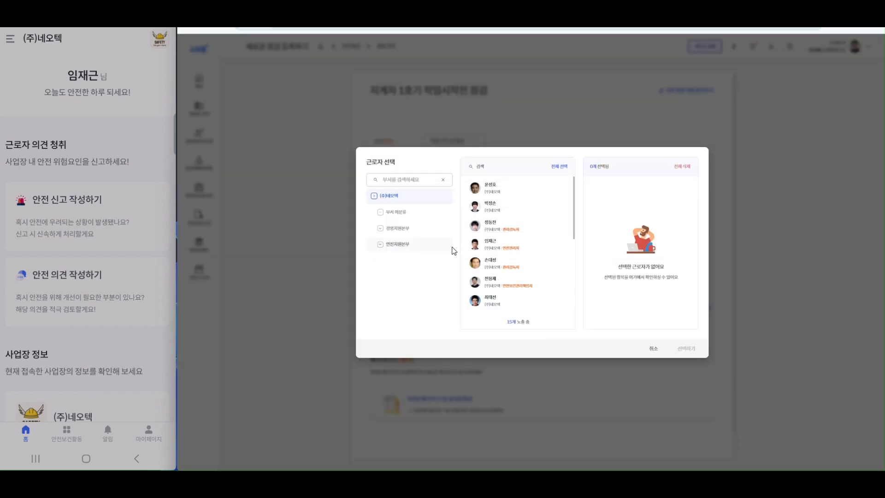
click(497, 246)
click(688, 350)
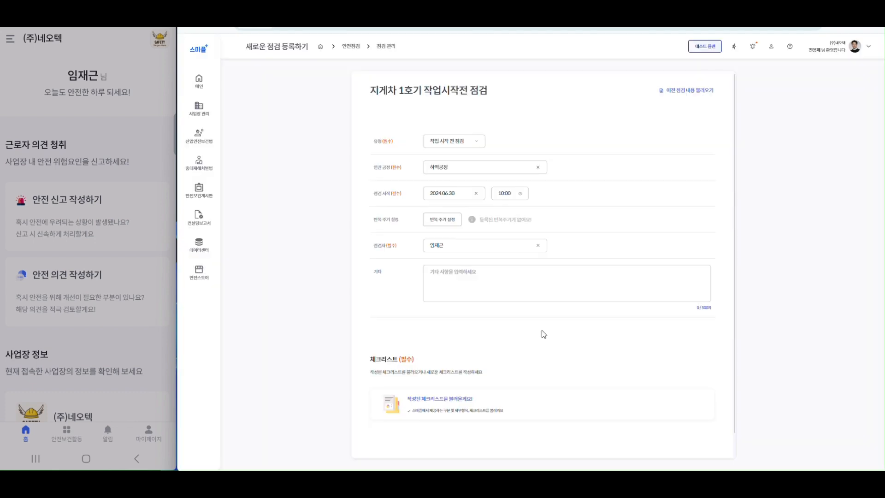
click(471, 280)
text(지게차 안전)
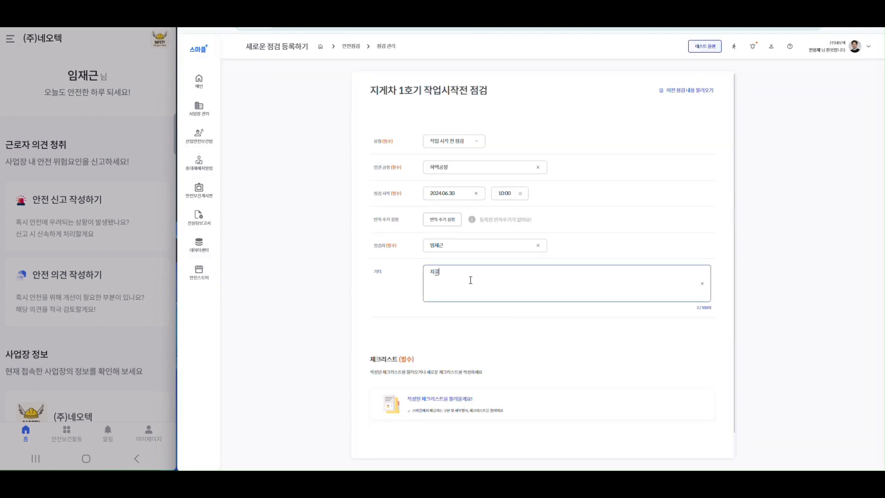
text(점ㄱ)
Load the existing 지게차 안전점검 체크리스트 into the inspection.
scroll(444, 276, down, 1)
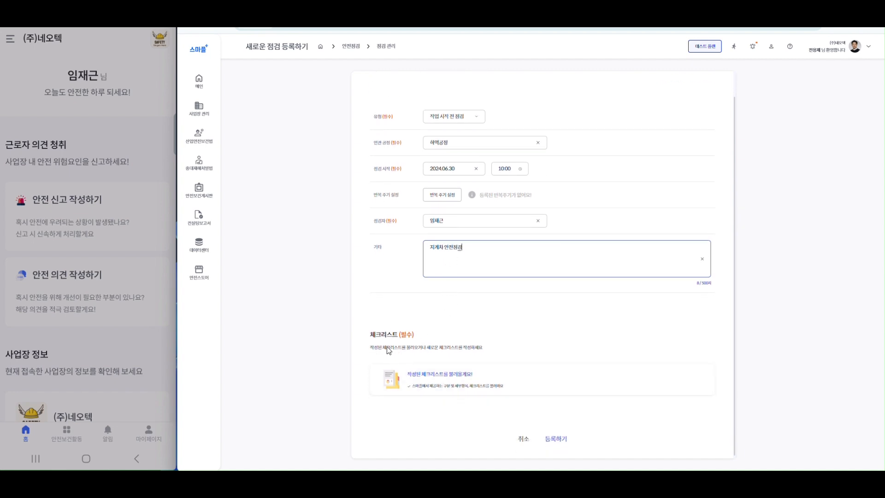
scroll(405, 323, up, 1)
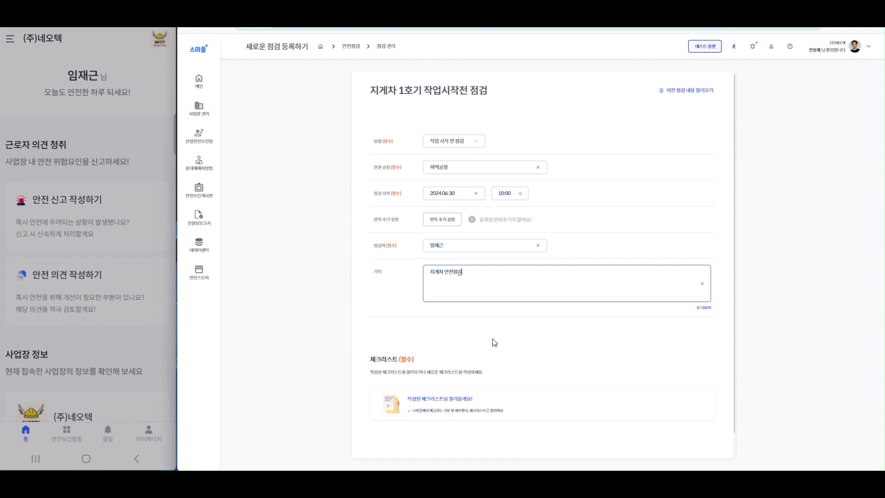
scroll(494, 341, down, 1)
click(446, 375)
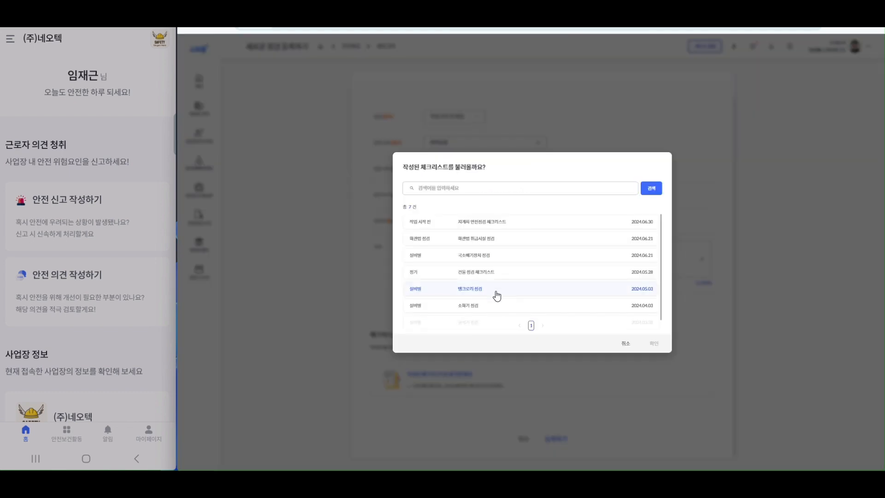
click(497, 231)
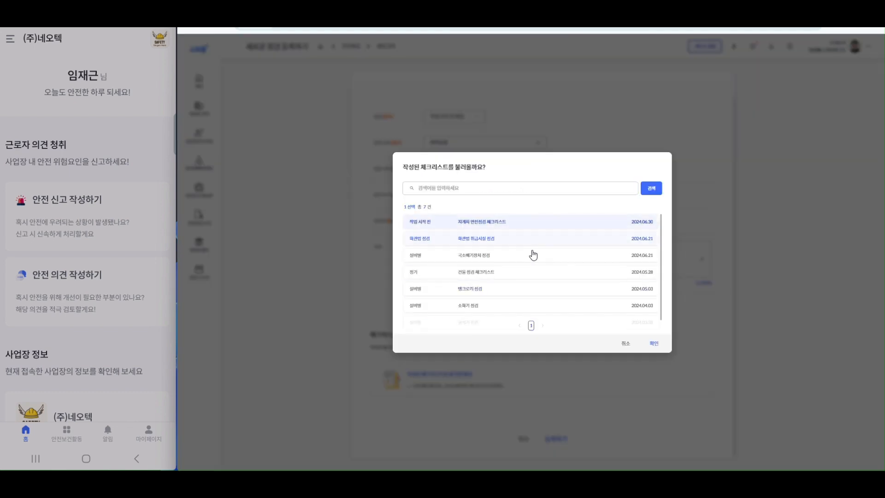
click(653, 345)
Review the loaded 전동 지게차 checklist items and register the inspection.
scroll(652, 345, down, 4)
scroll(651, 343, up, 3)
scroll(652, 341, down, 5)
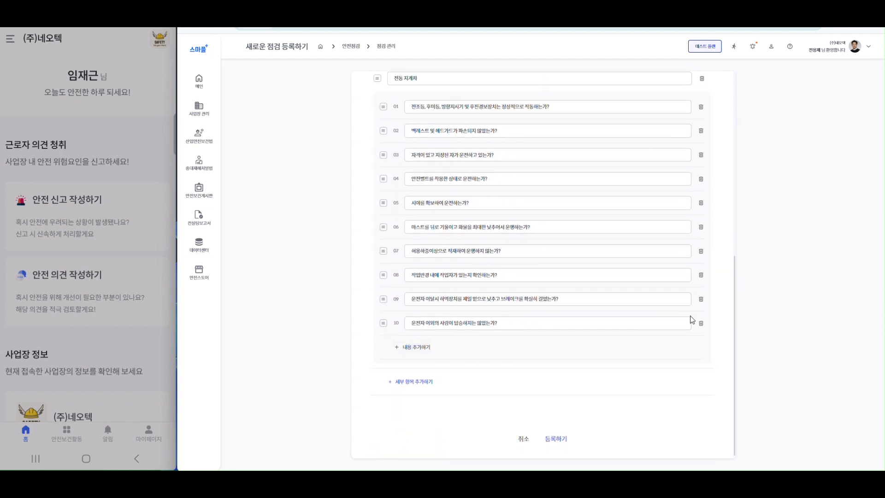
scroll(640, 326, up, 1)
scroll(640, 326, up, 2)
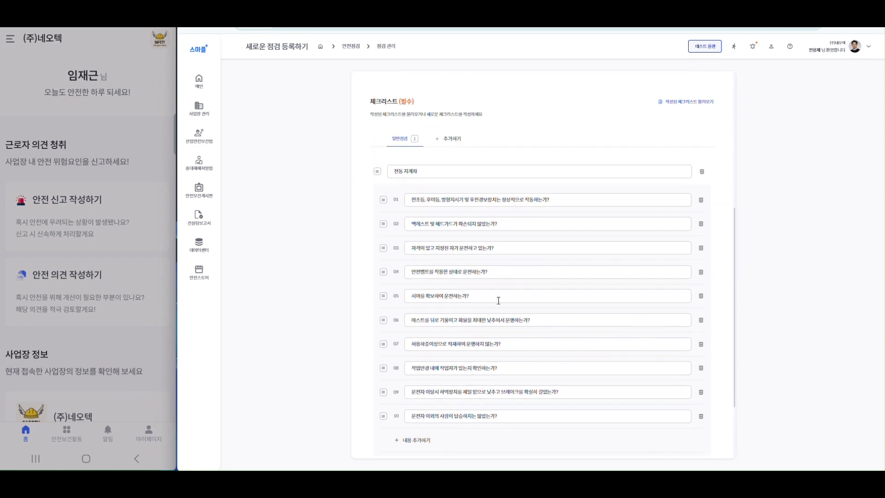
scroll(581, 276, down, 2)
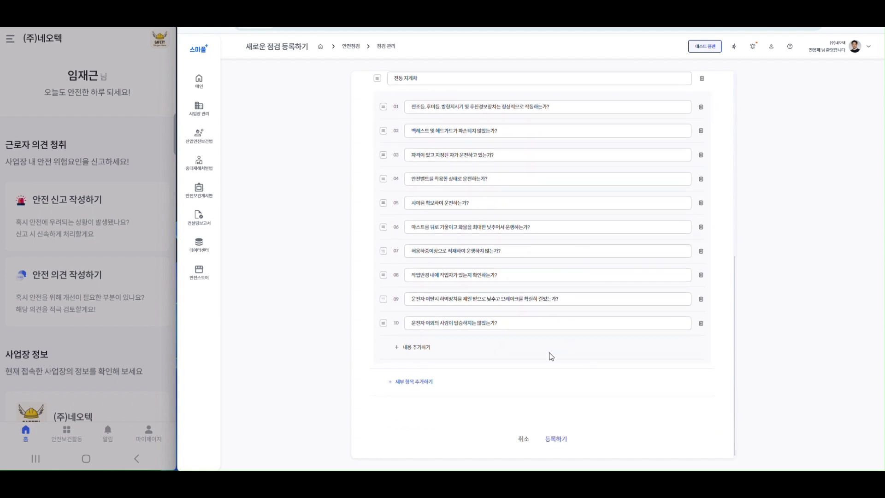
click(557, 441)
click(587, 277)
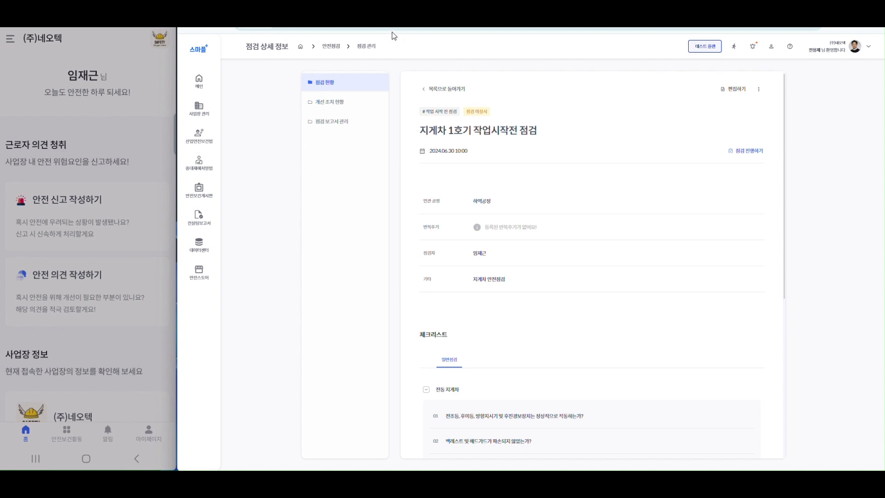
In the mobile app, check the home screen and notifications for the new inspection, view its details and return home.
click(67, 434)
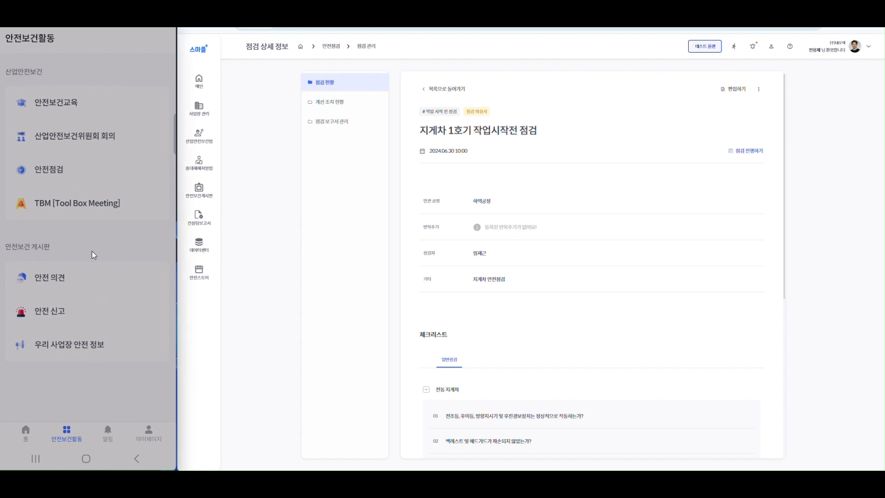
click(26, 433)
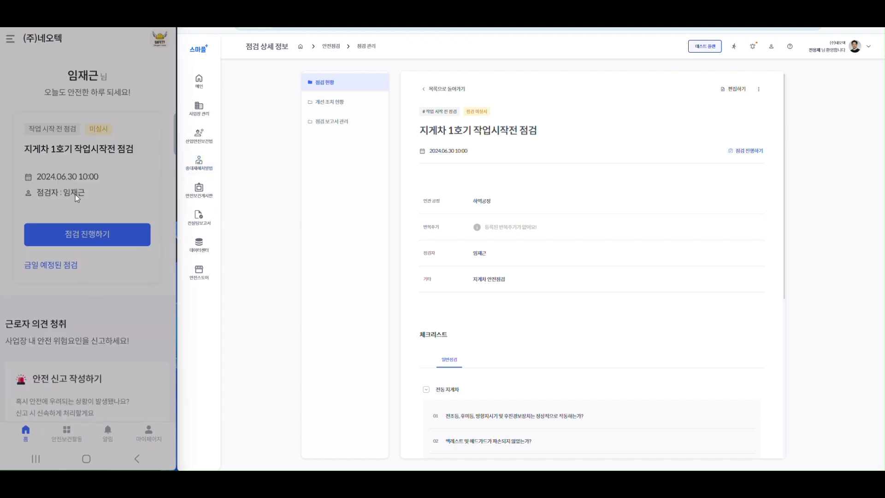
click(114, 440)
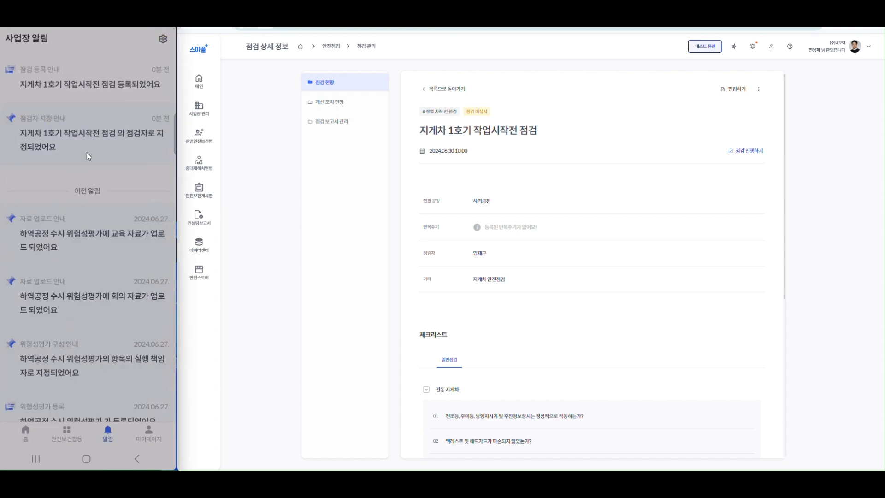
click(98, 87)
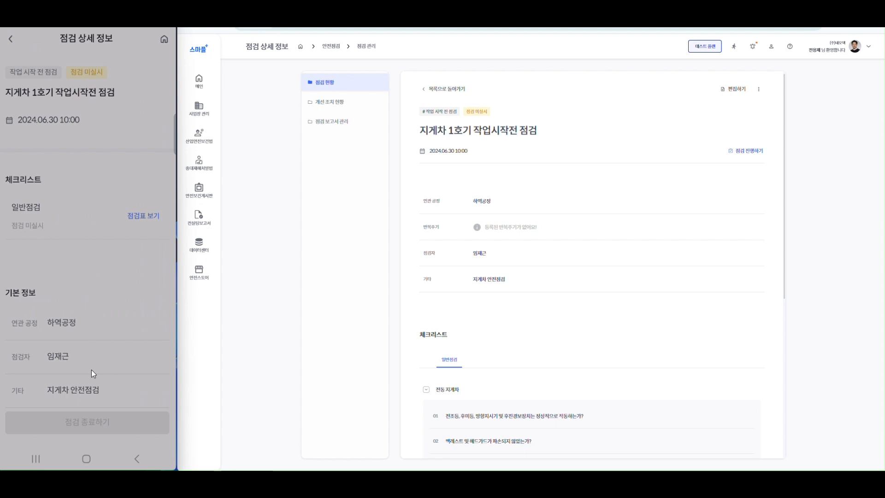
click(165, 39)
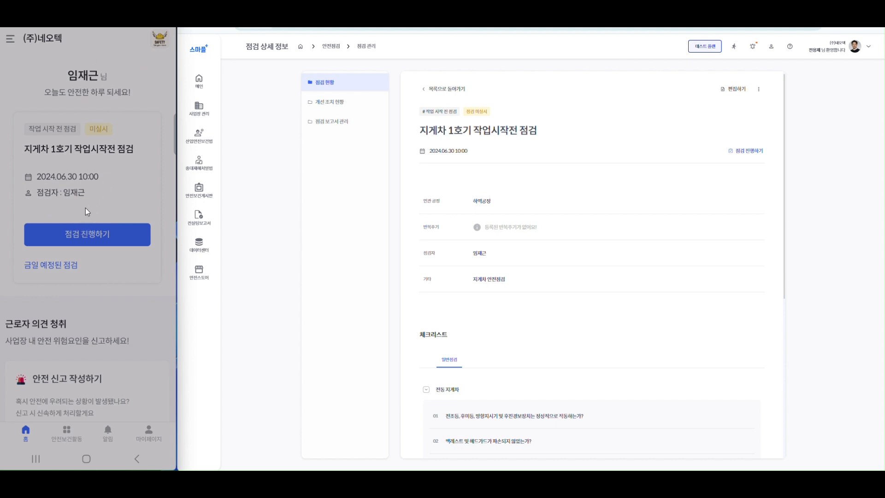
Open the scheduled 지게차 1호기 inspection in the mobile app, review its 일반점검 sheet and start the inspection.
click(93, 236)
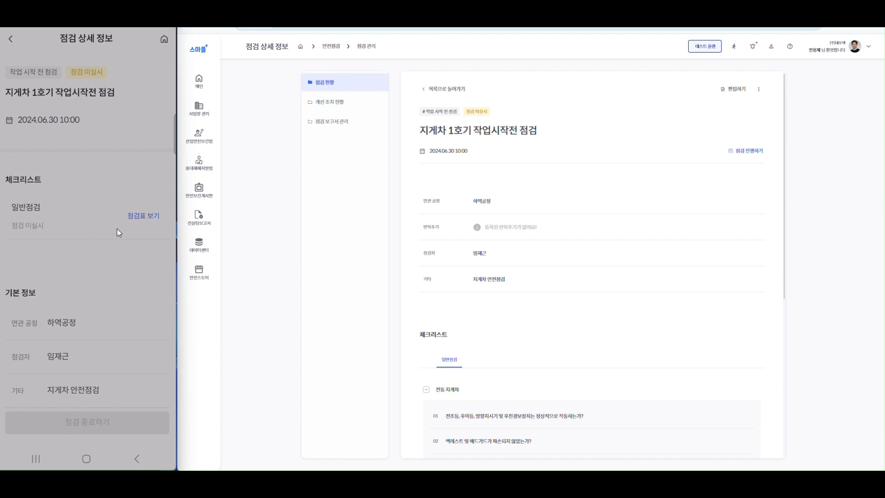
click(140, 217)
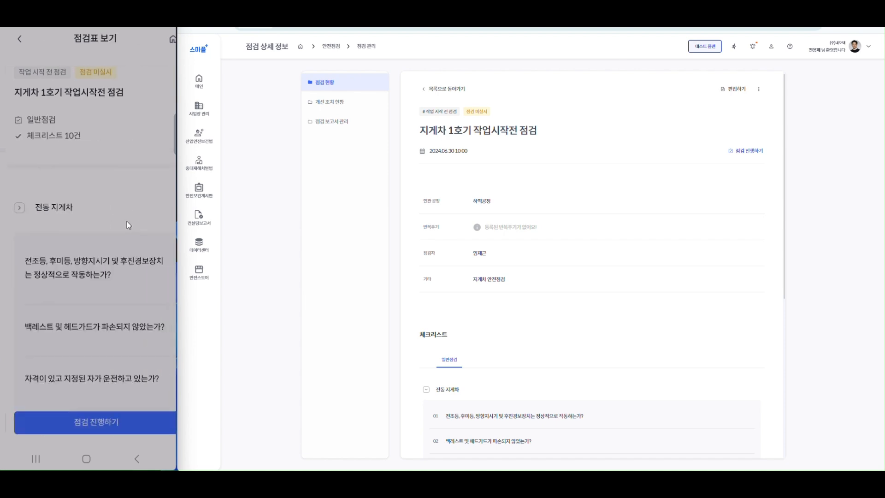
scroll(100, 222, down, 5)
scroll(99, 224, down, 5)
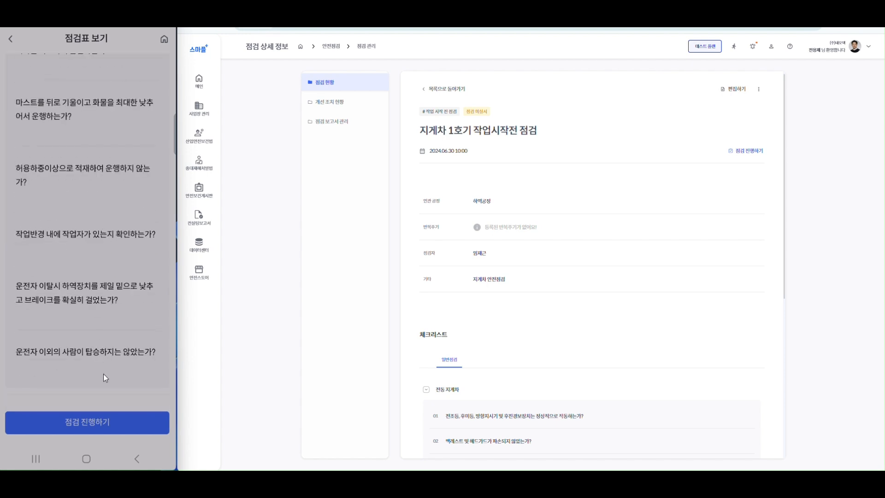
click(83, 421)
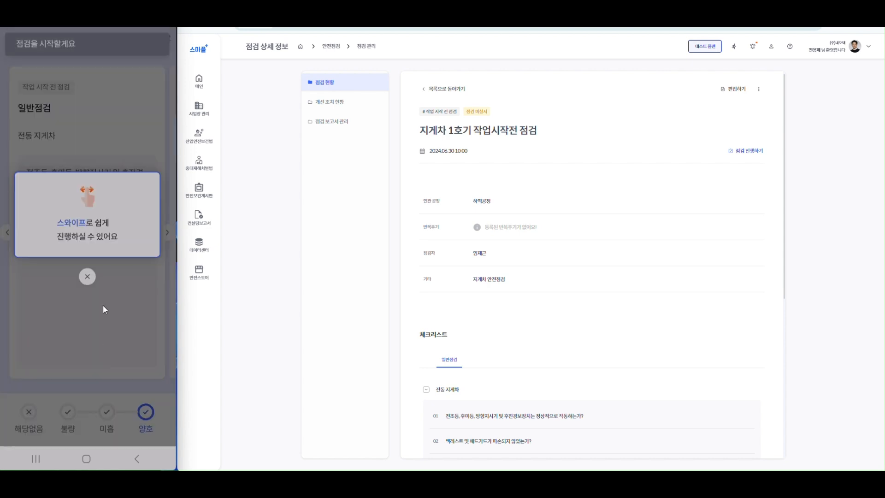
click(87, 277)
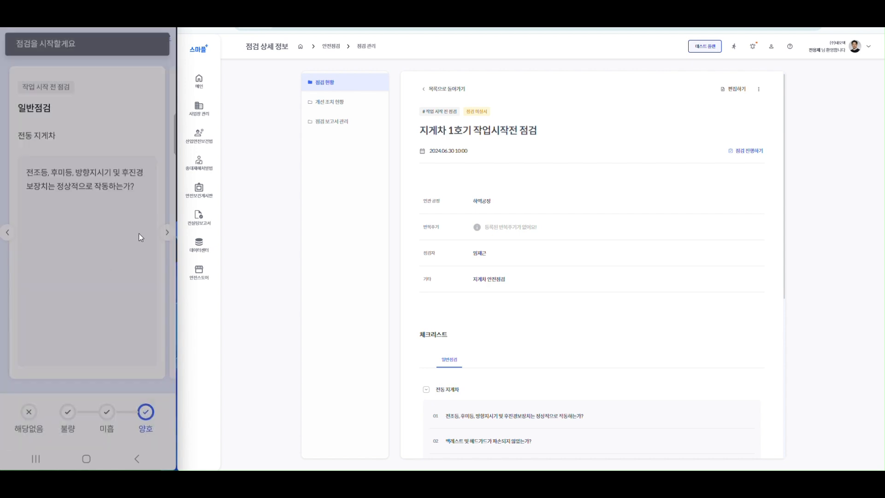
Go through the first nine 전동 지게차 checklist items in the mobile inspection, keeping each one rated 양호.
click(168, 233)
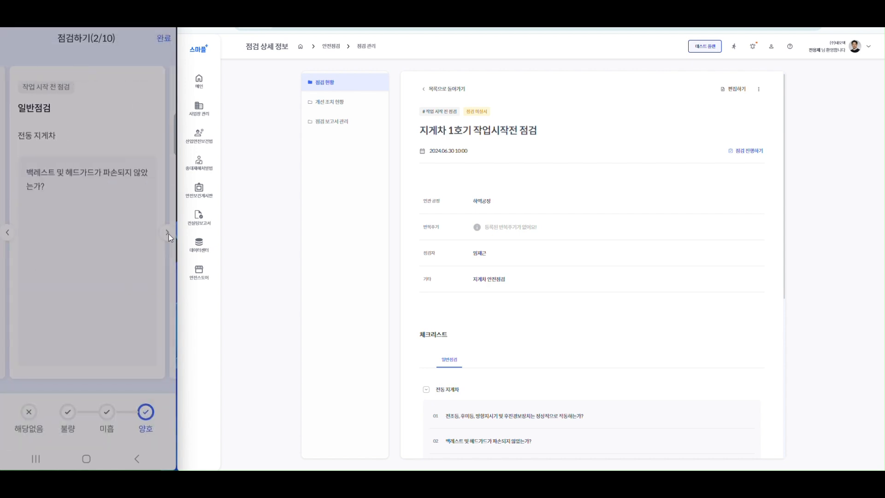
click(167, 232)
click(168, 232)
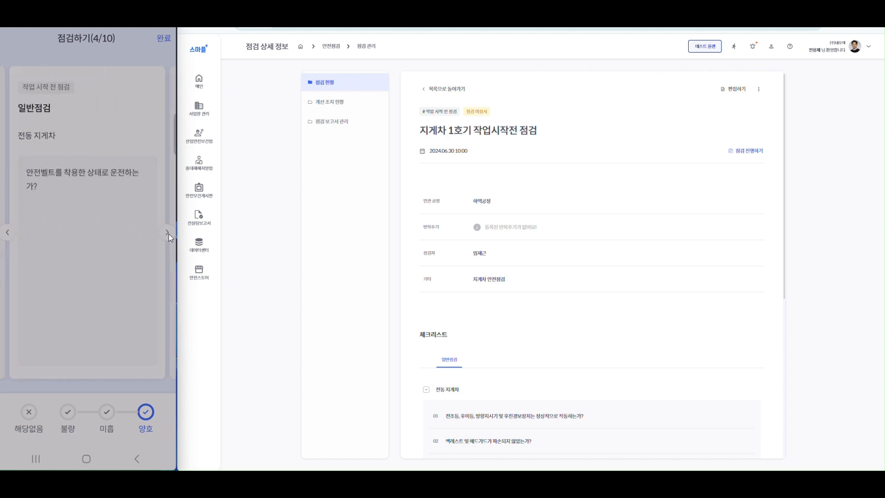
click(167, 233)
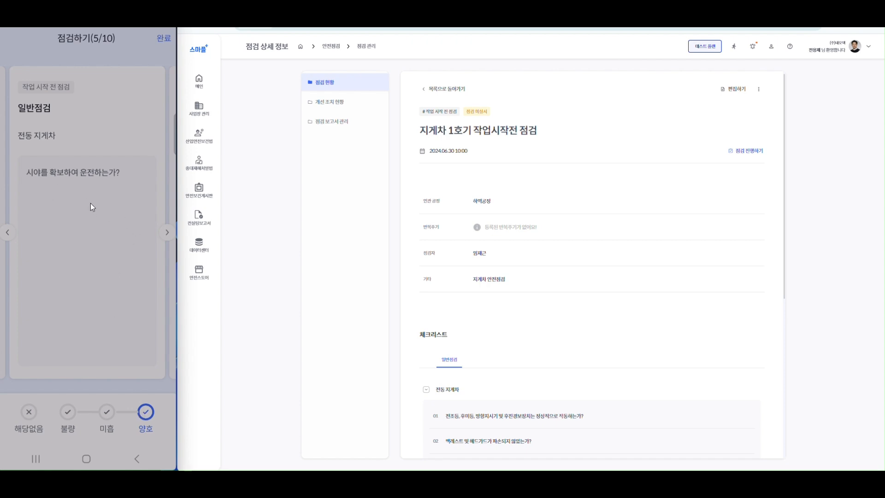
click(167, 233)
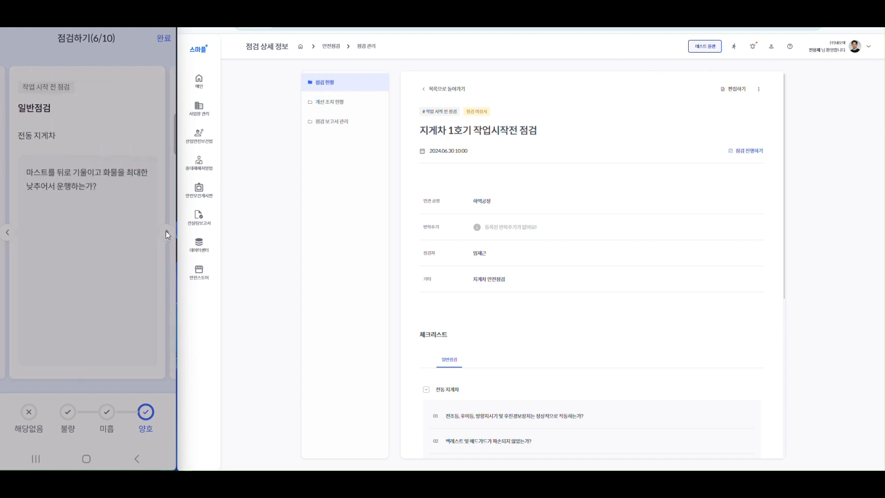
click(168, 233)
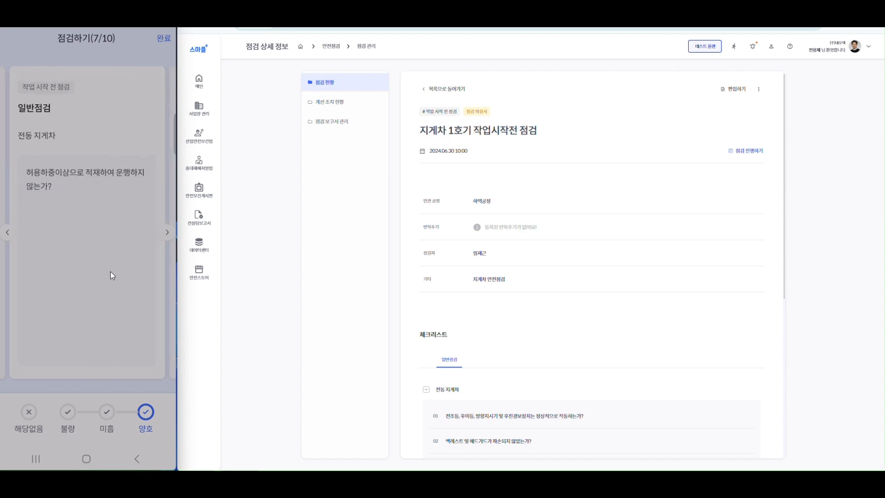
click(169, 231)
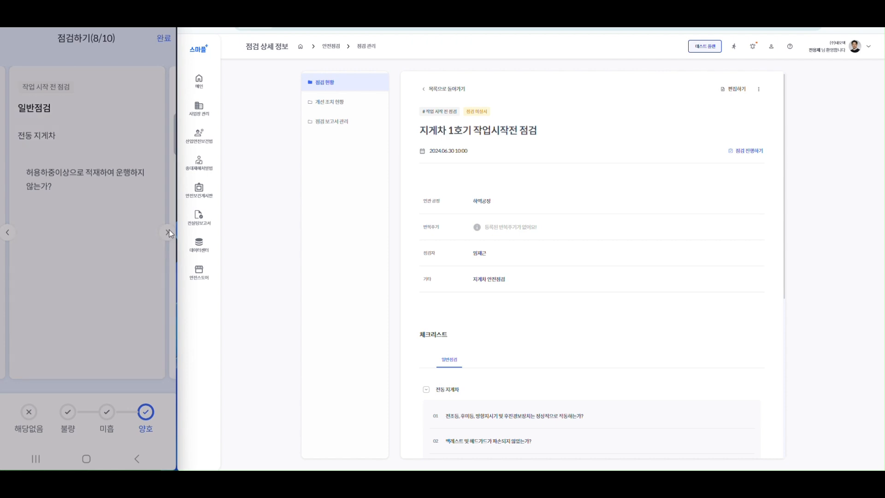
click(169, 232)
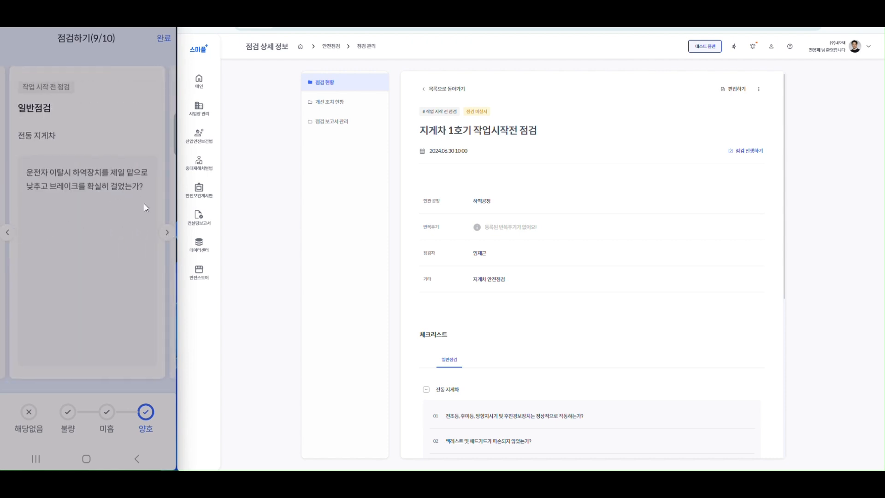
click(169, 232)
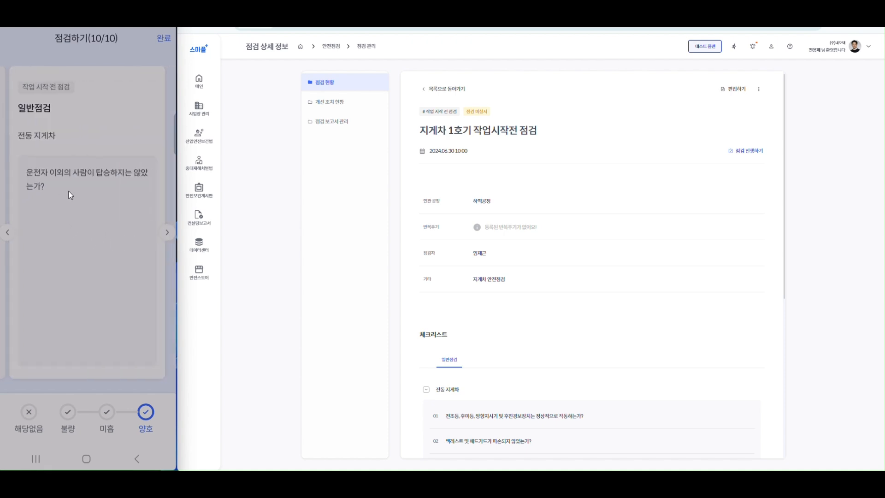
Rate the last item, about people other than the driver riding along, as 미흡, complete the sheet and return to the inspection details.
click(108, 410)
click(165, 40)
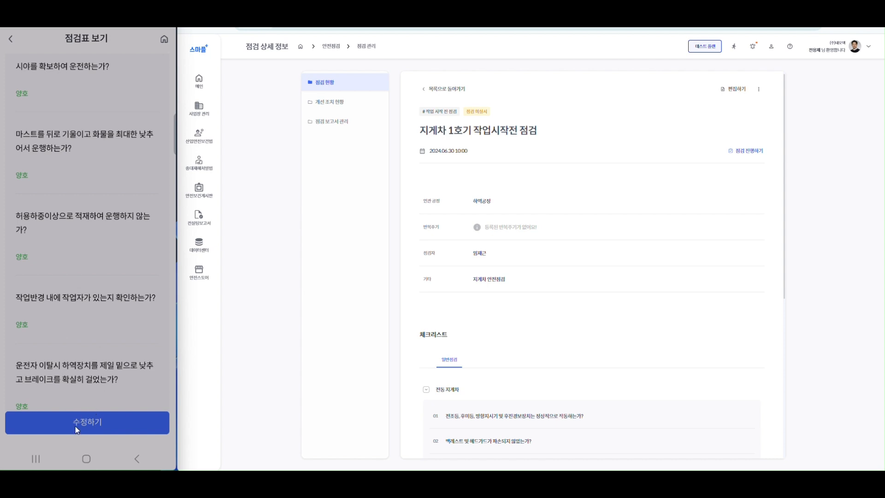
click(11, 39)
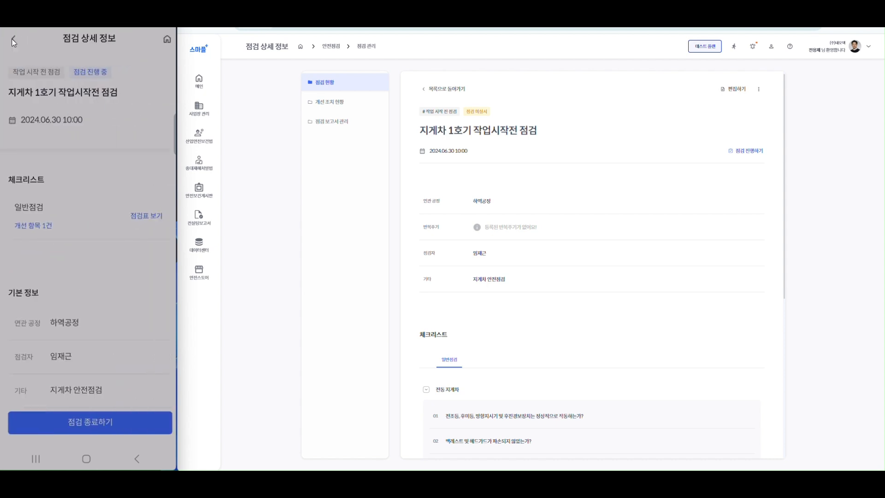
End the inspection with the option to enter the improvement plan immediately.
click(111, 423)
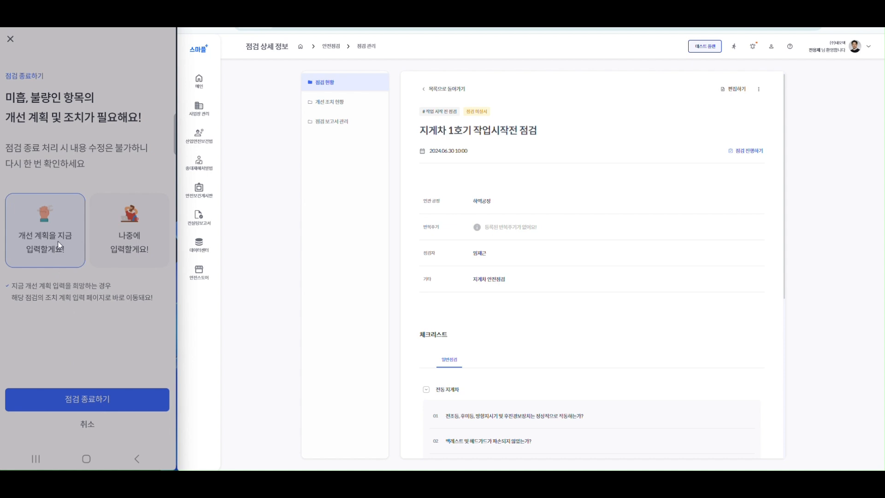
click(128, 242)
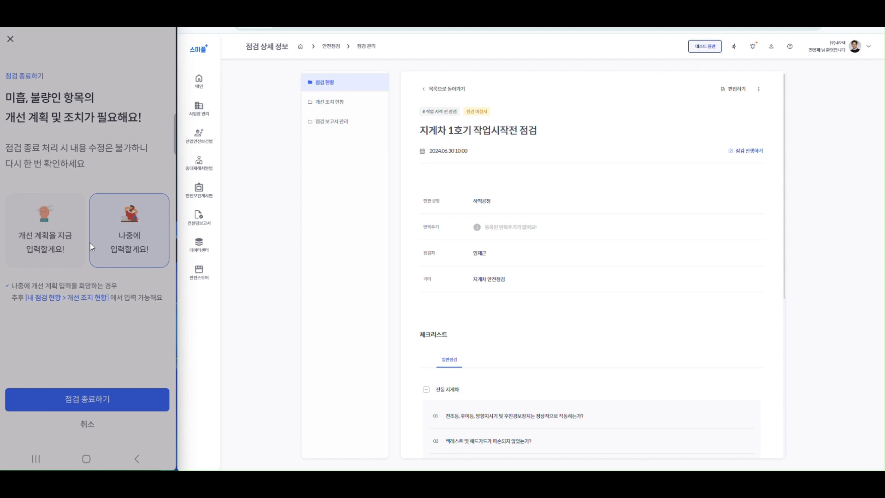
click(55, 237)
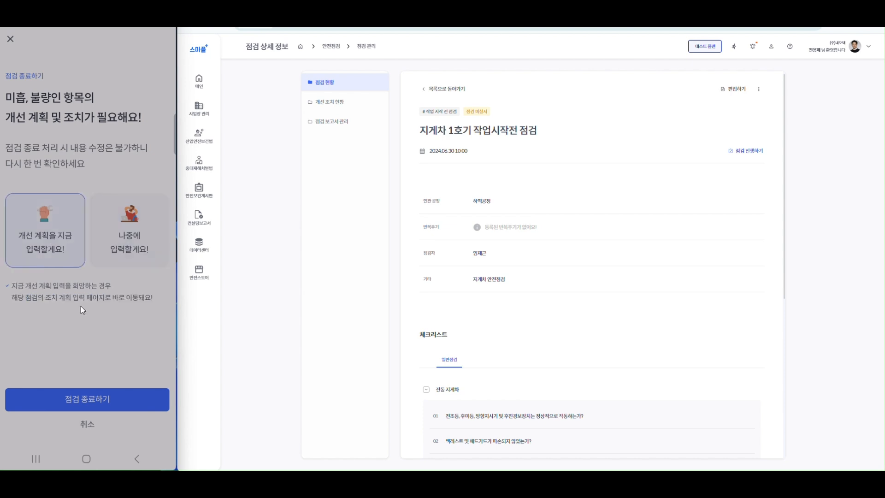
click(95, 398)
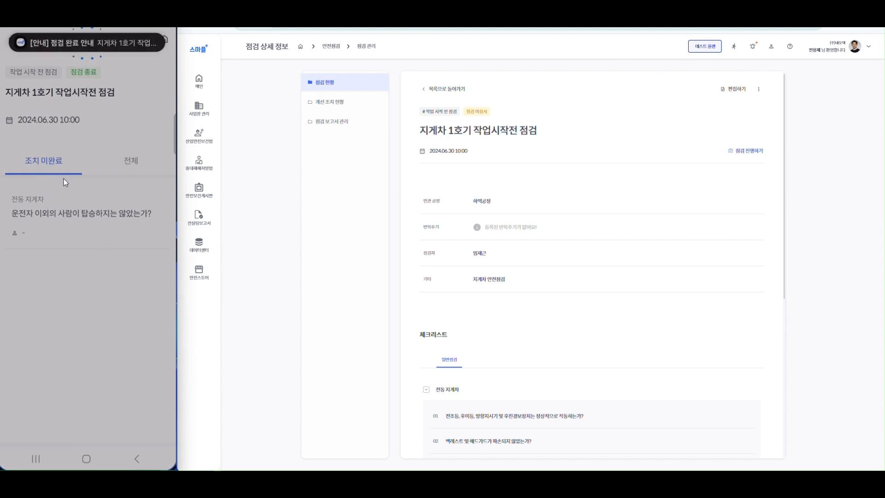
Open the unresolved passenger-riding item and set its action method to 담당자에게 요청, confirming the change of method.
click(68, 215)
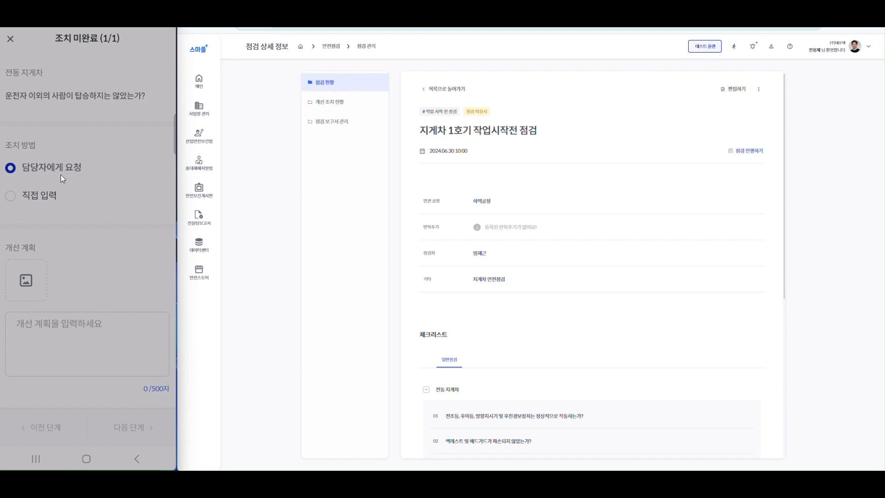
click(45, 198)
click(48, 167)
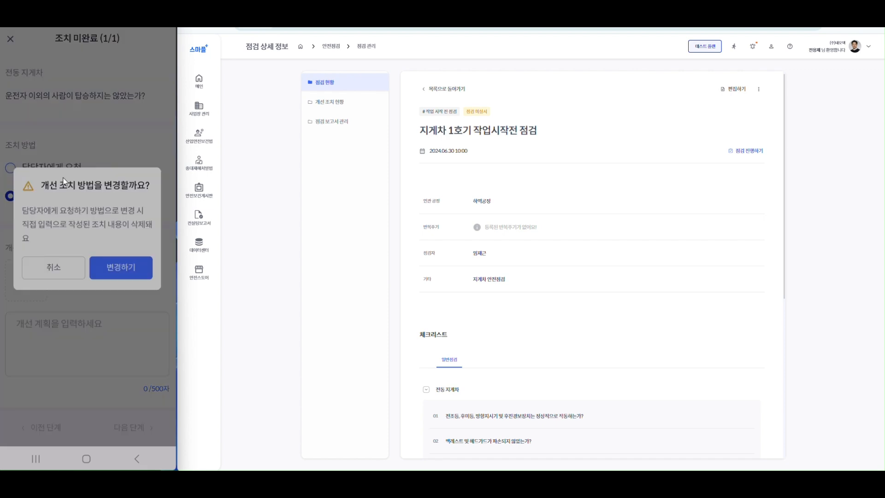
click(119, 269)
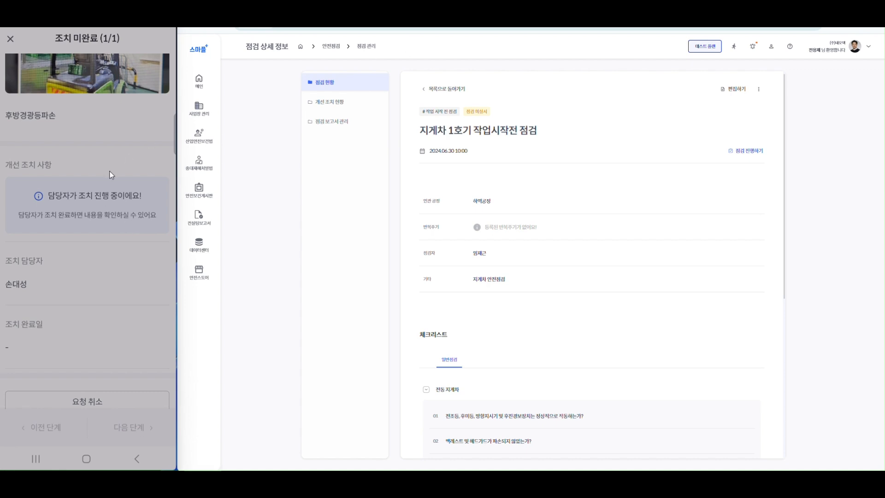
Review the requested improvement's photo, plan text, action status and assignee, close the item and return to the home screen.
scroll(106, 212, down, 1)
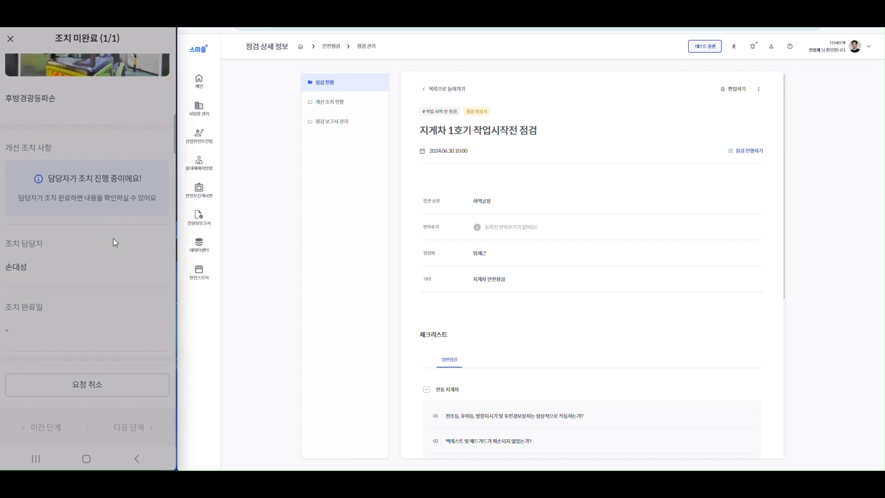
scroll(117, 264, up, 5)
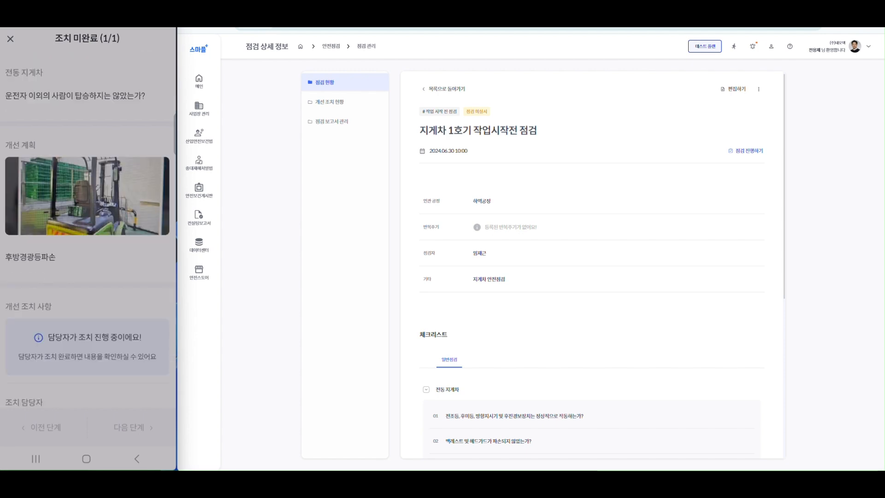
scroll(101, 372, down, 5)
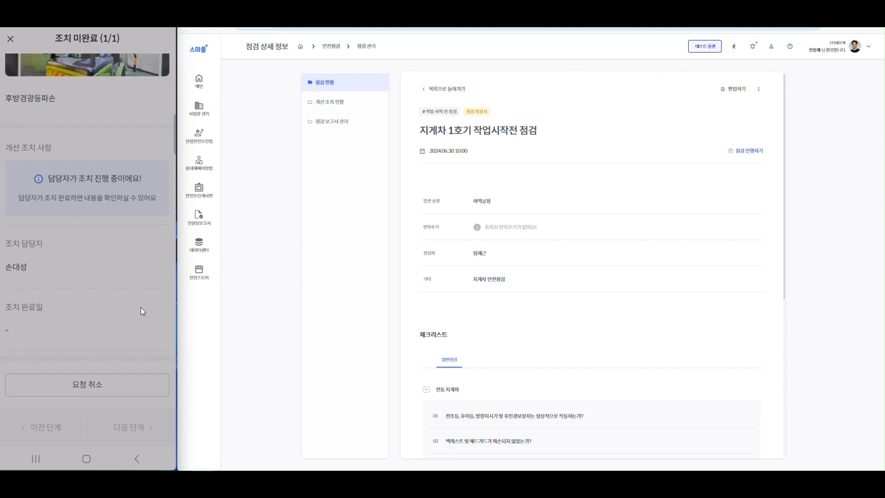
scroll(138, 304, up, 5)
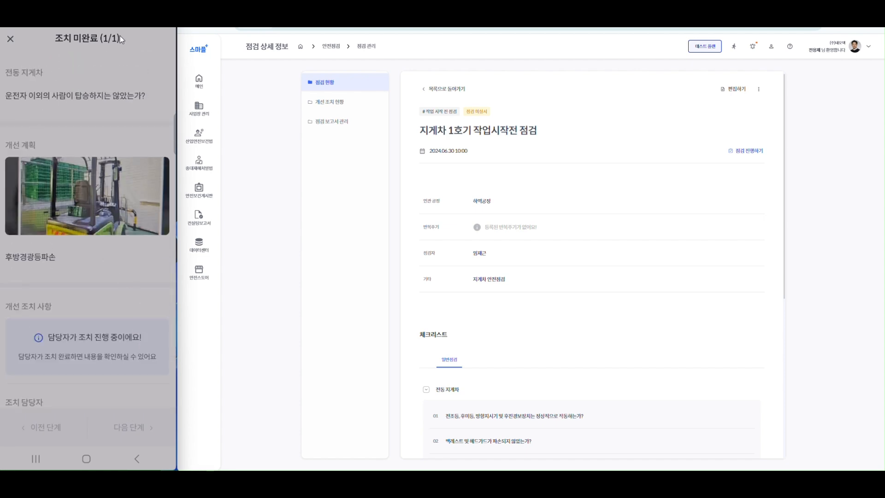
scroll(126, 222, down, 1)
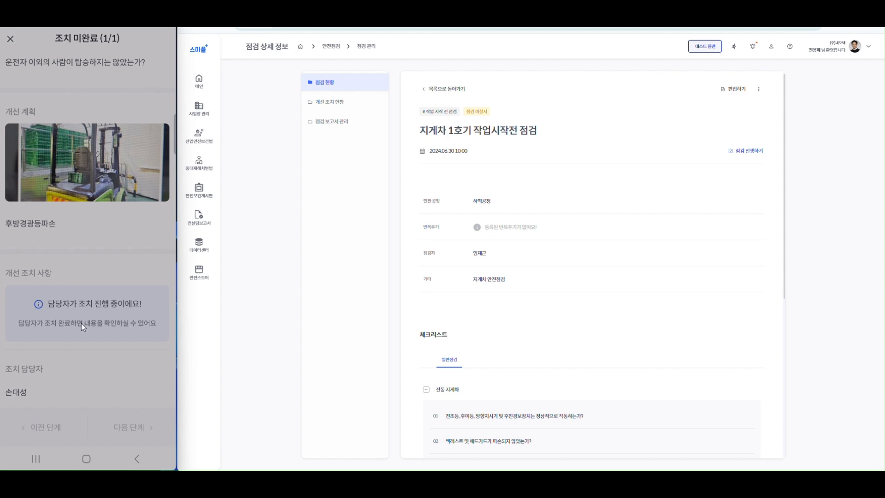
scroll(41, 364, down, 2)
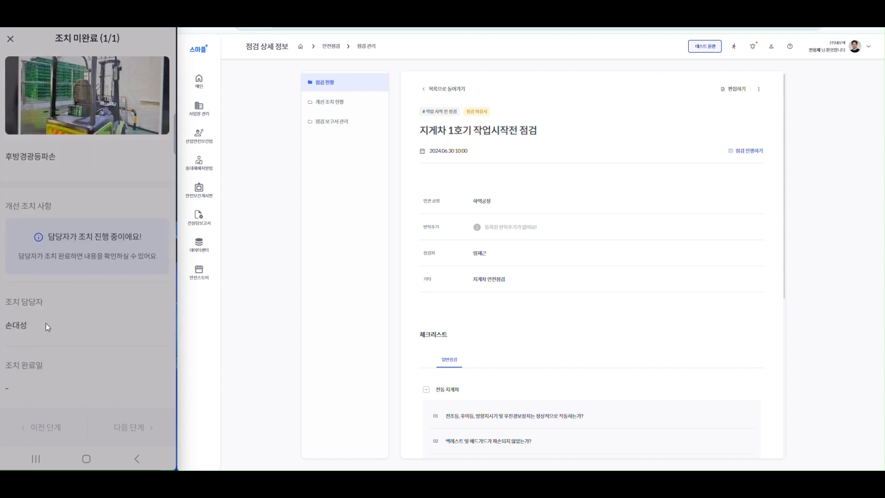
scroll(82, 346, down, 2)
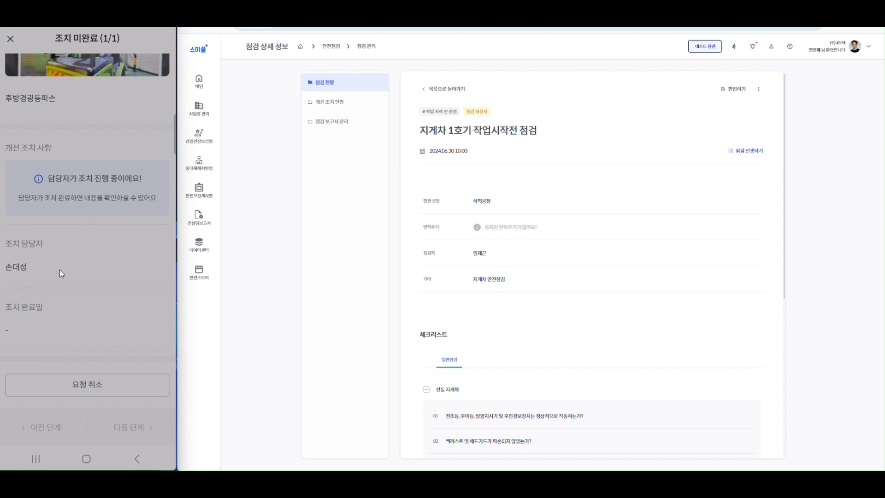
scroll(58, 277, up, 5)
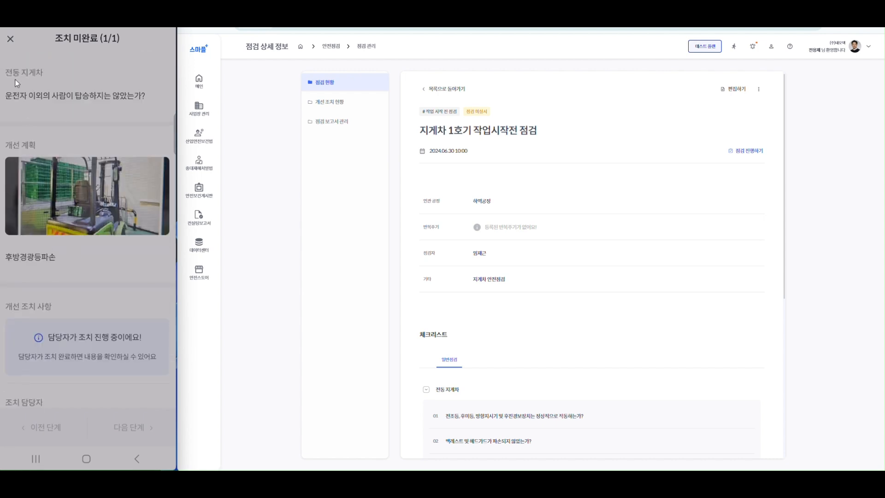
click(11, 42)
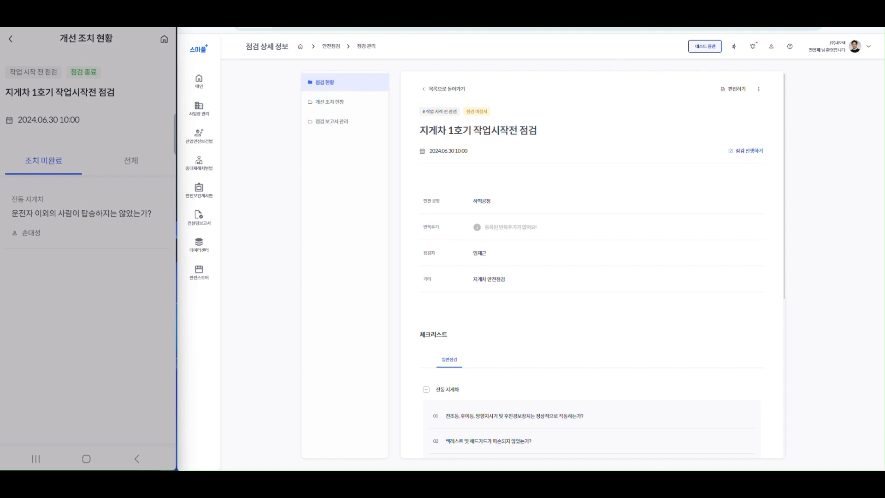
click(164, 39)
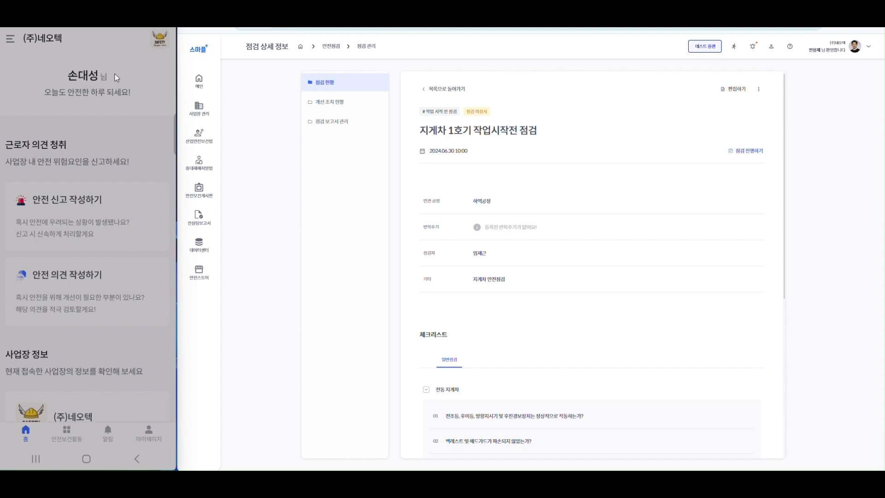
In the assignee's app, open the corrective-action notification for 지게차 1호기 and review the unresolved item's improvement plan.
click(107, 432)
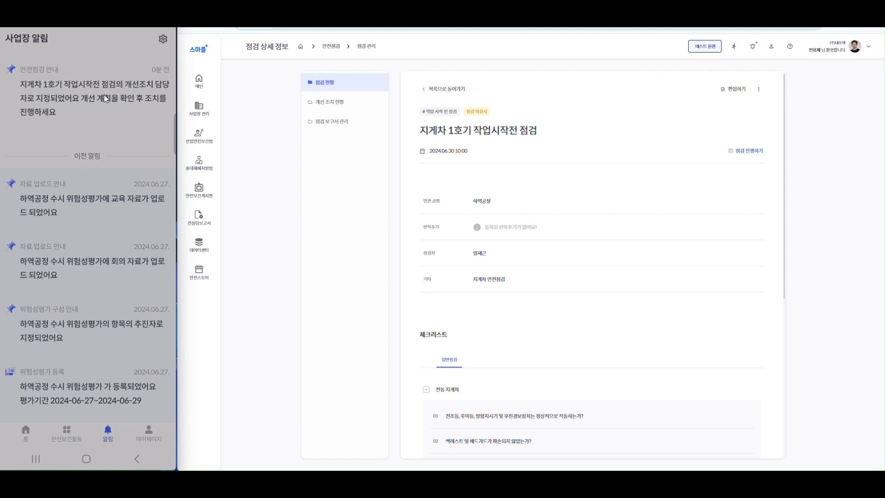
click(104, 95)
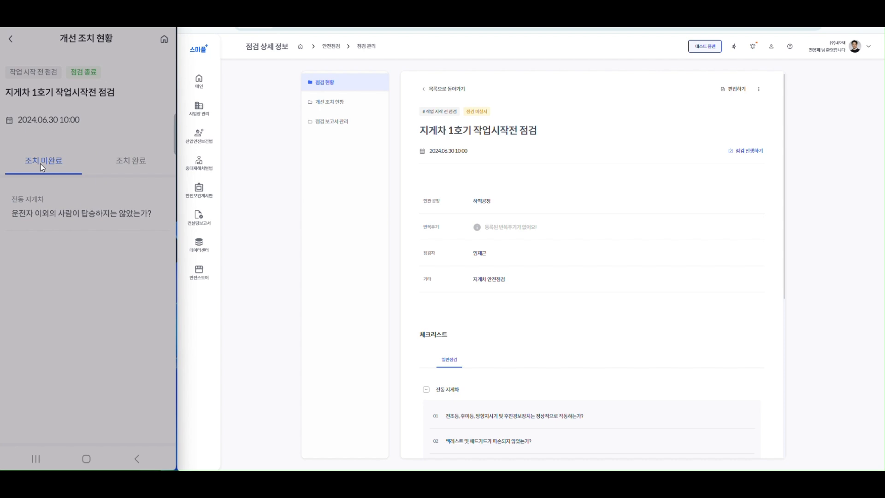
click(48, 216)
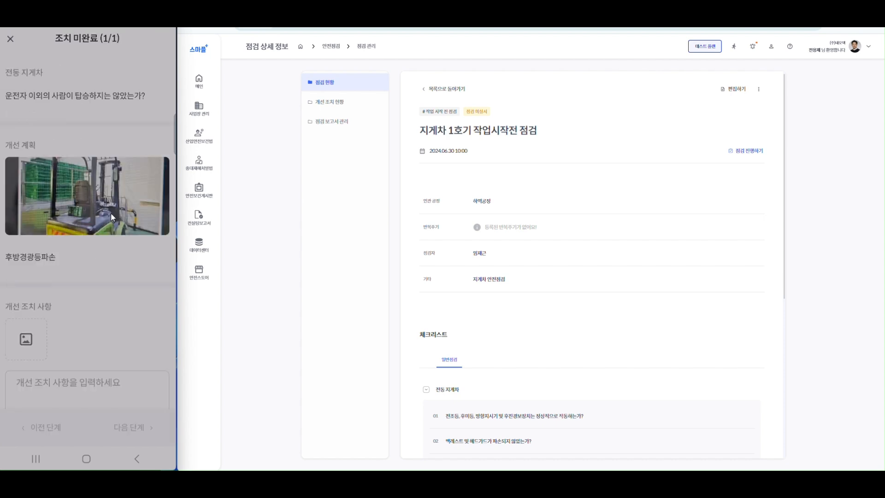
scroll(71, 237, down, 1)
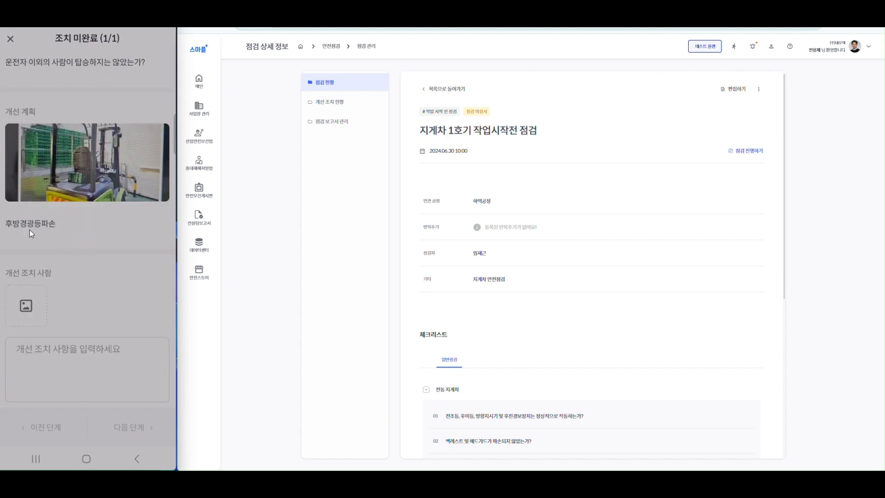
scroll(51, 217, up, 1)
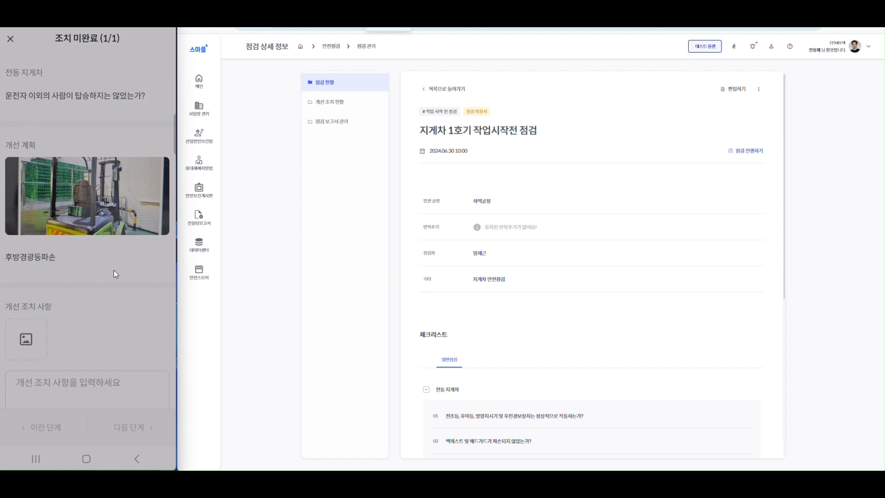
Attach a newly taken camera photo of the forklift's warning light to the item's 개선 조치 사항.
scroll(113, 274, down, 2)
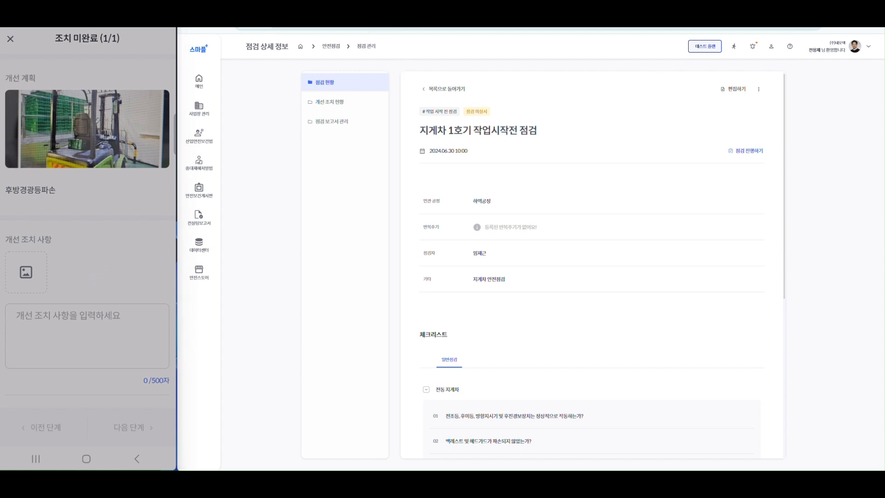
click(25, 272)
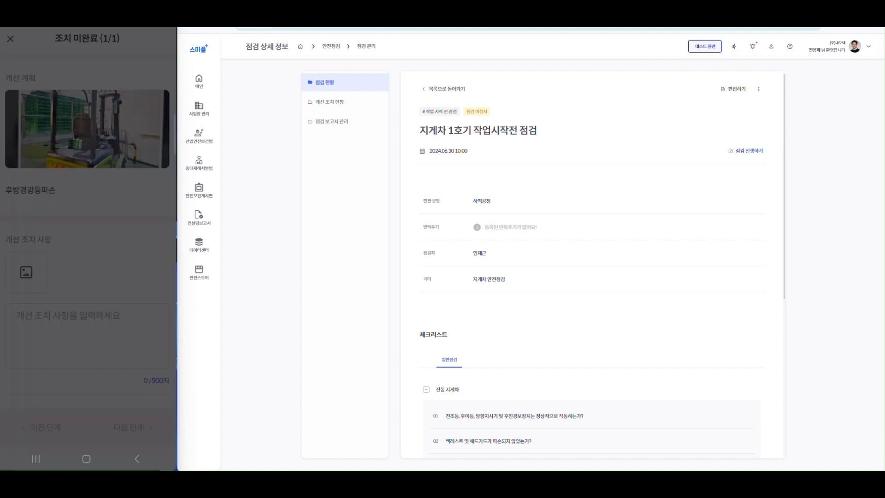
click(31, 406)
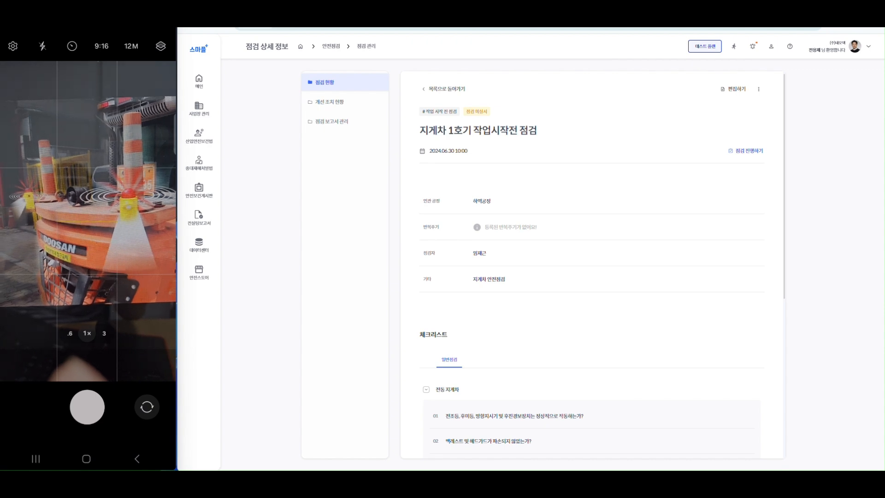
click(87, 407)
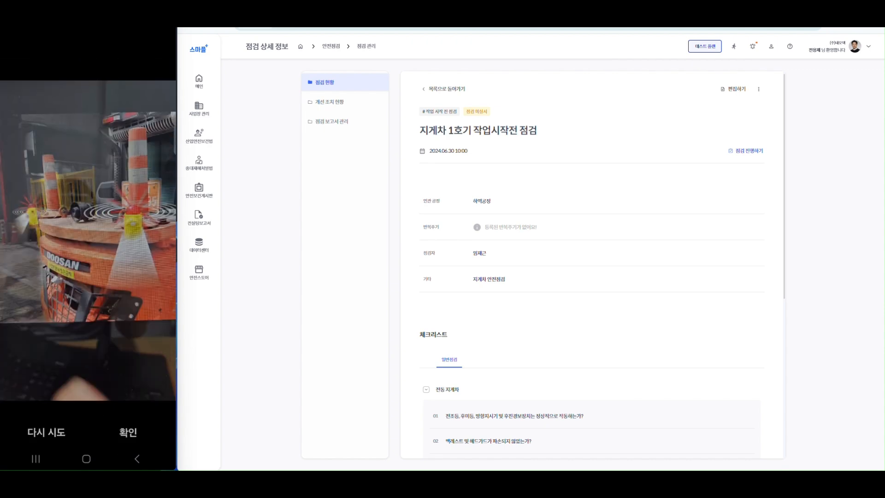
click(128, 432)
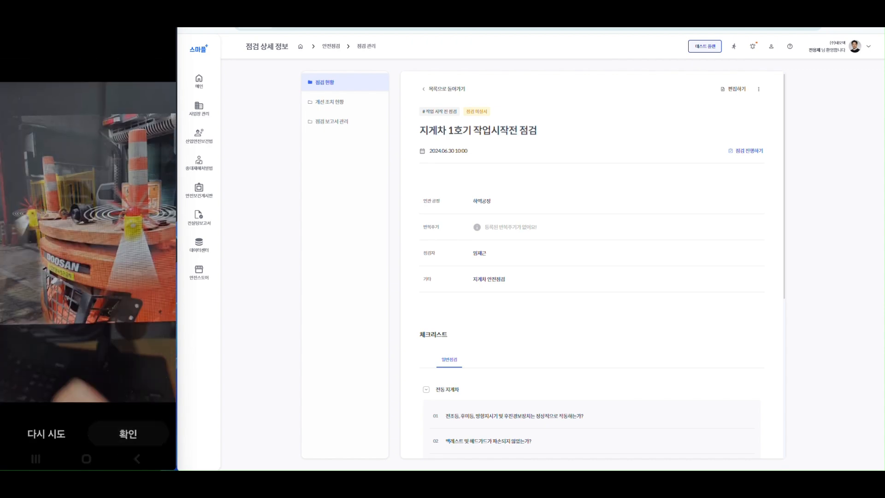
Enter "후방경광등 교체" as the description of the corrective action.
click(88, 336)
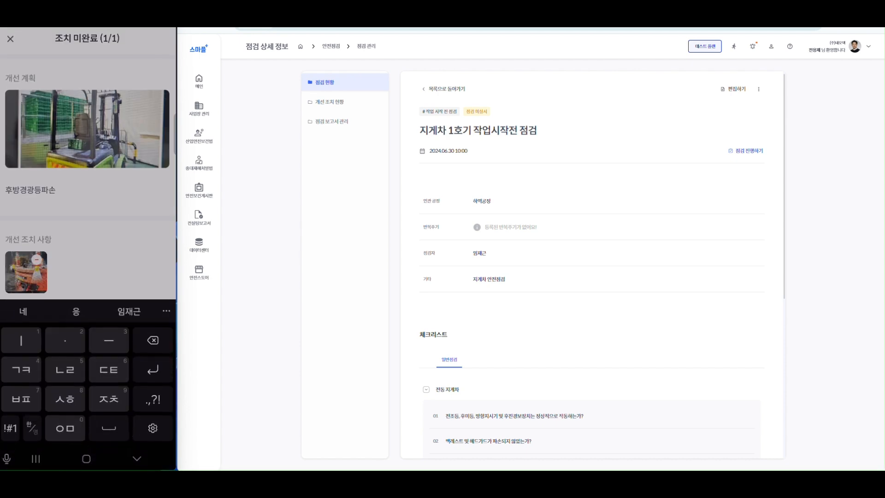
text(후방)
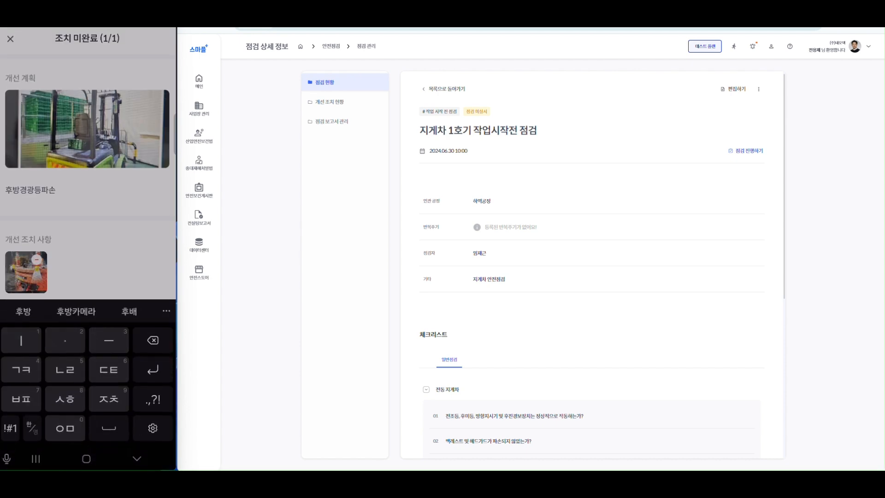
text(경광등)
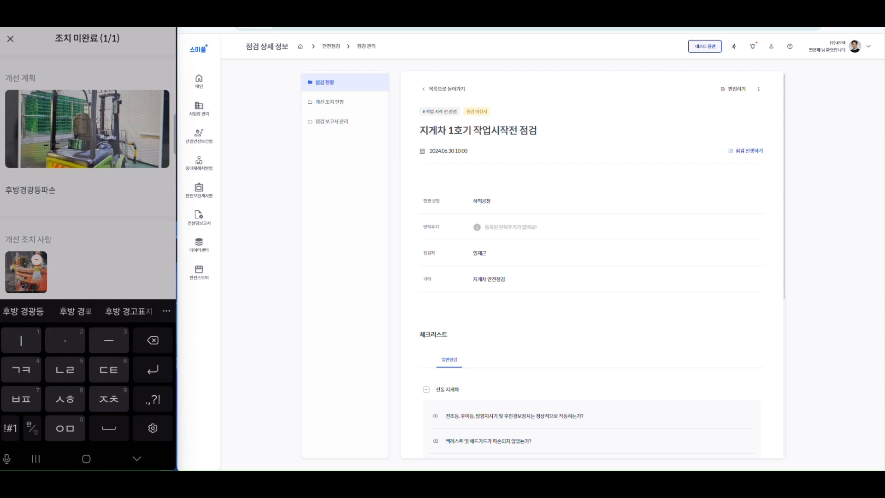
text(ㅇ 교)
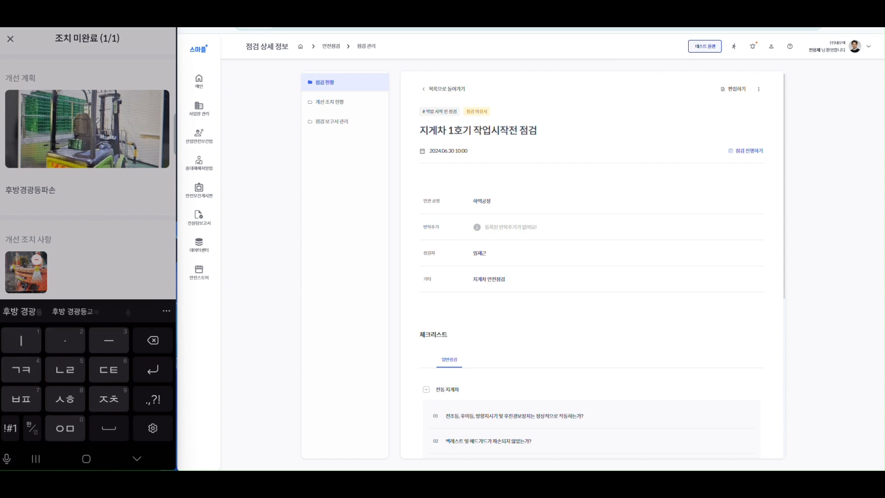
text(ㅣ)
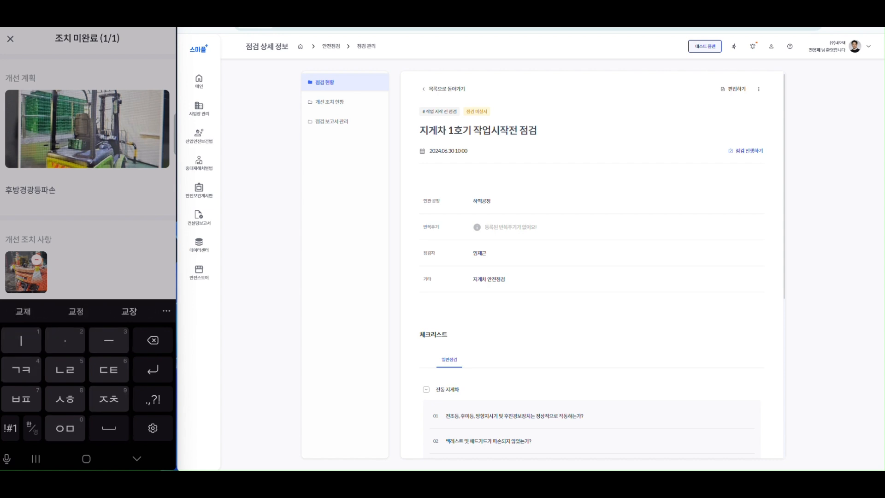
key(BackSpace)
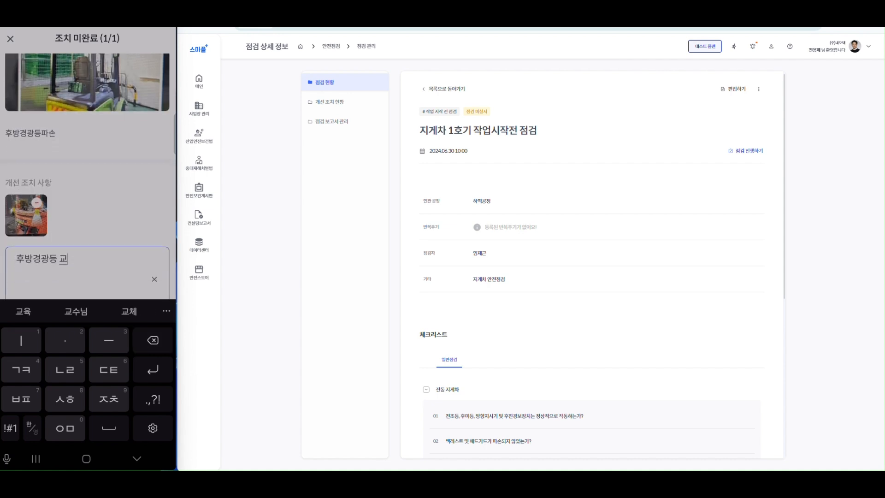
text(·ㅣㅣ)
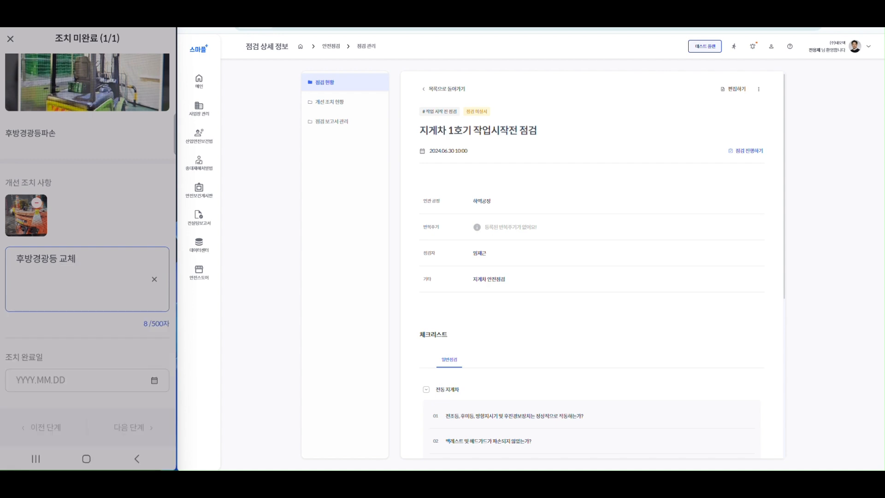
Set the action completion date to 2024.06.30 and submit the corrective action as complete.
scroll(88, 276, down, 1)
click(87, 324)
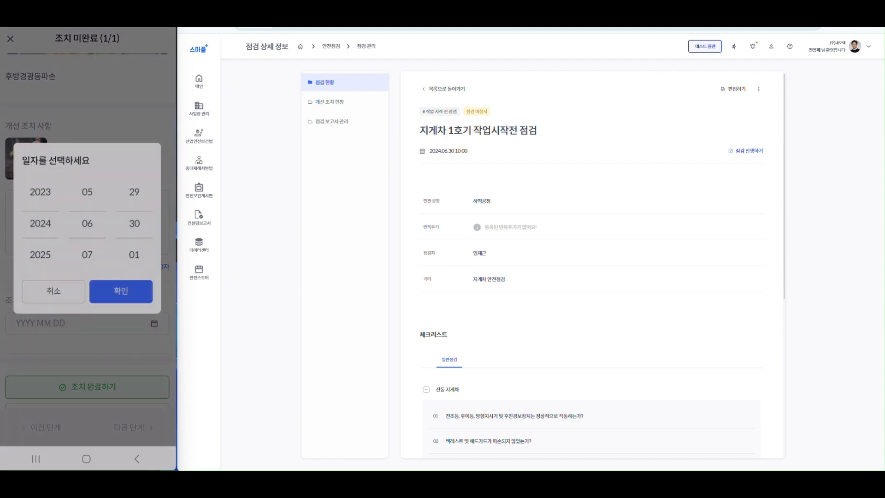
click(121, 292)
scroll(88, 239, down, 1)
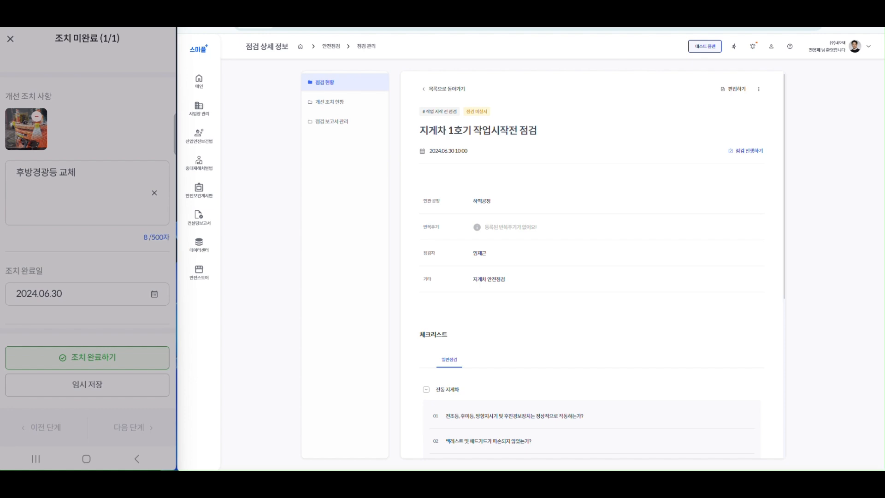
click(87, 357)
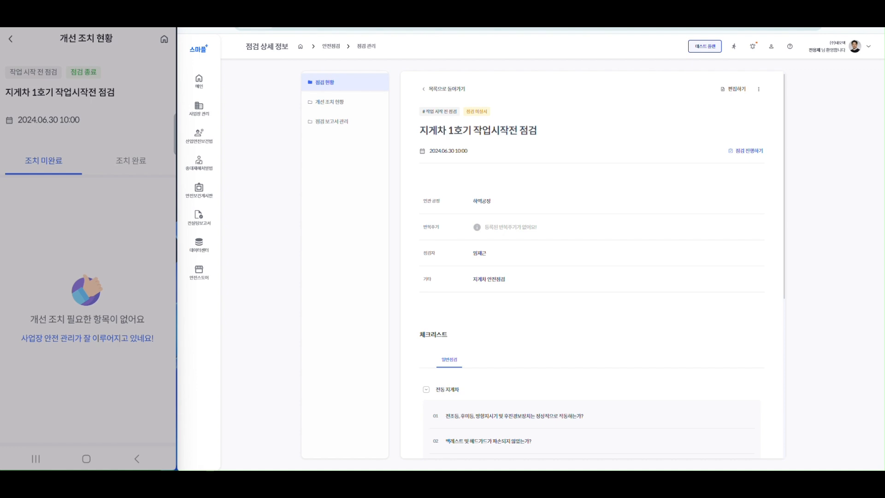
In the inspector's app, open the 지게차 1호기 작업시작전 점검 corrective-action status under 안전점검 and open its unresolved passenger-riding item.
click(164, 39)
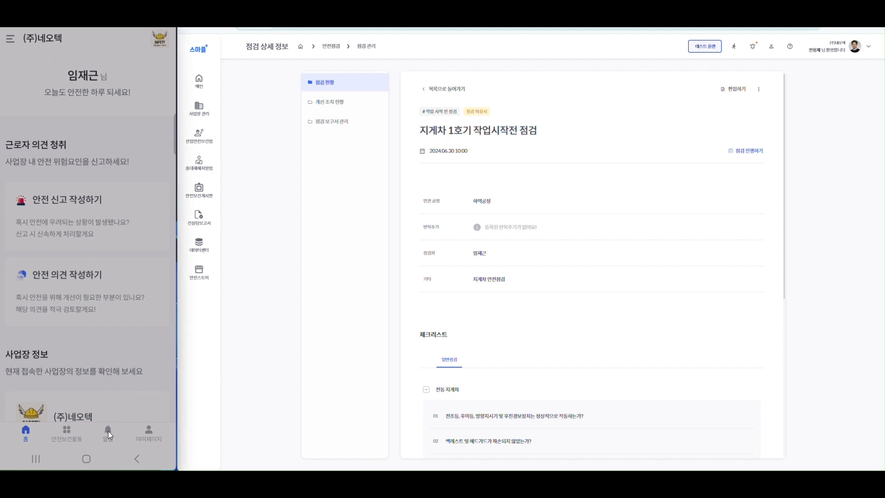
click(72, 431)
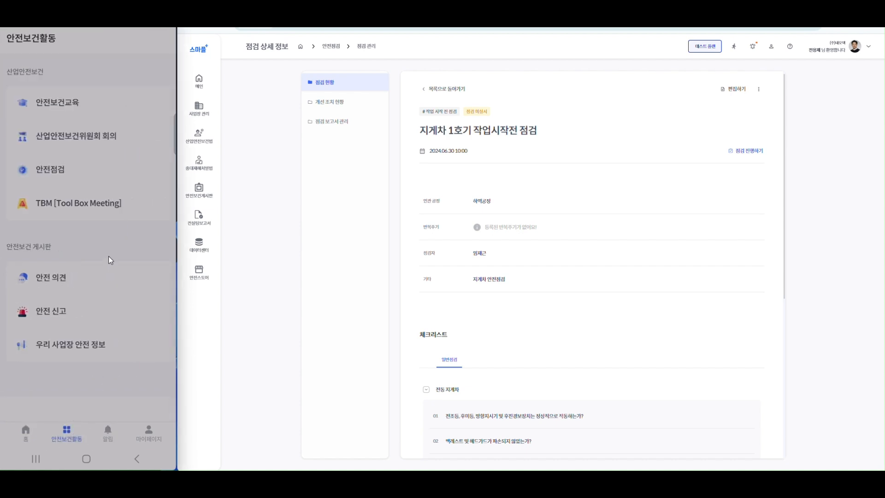
click(54, 169)
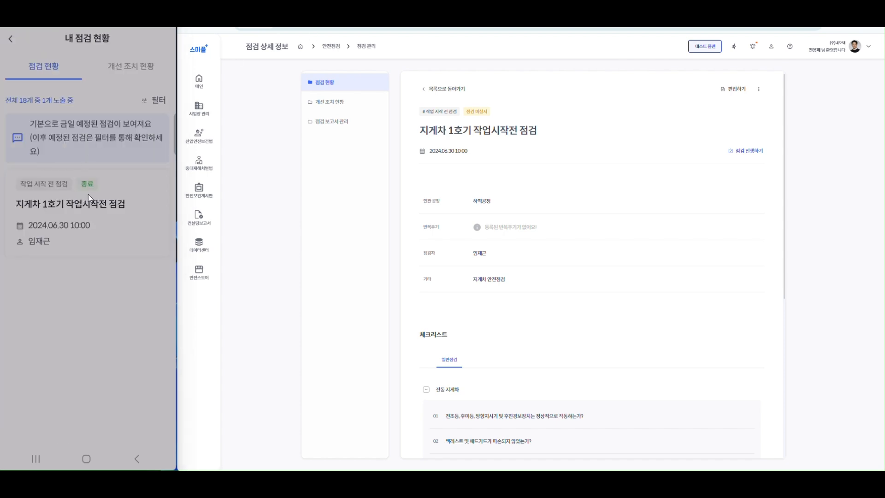
click(136, 67)
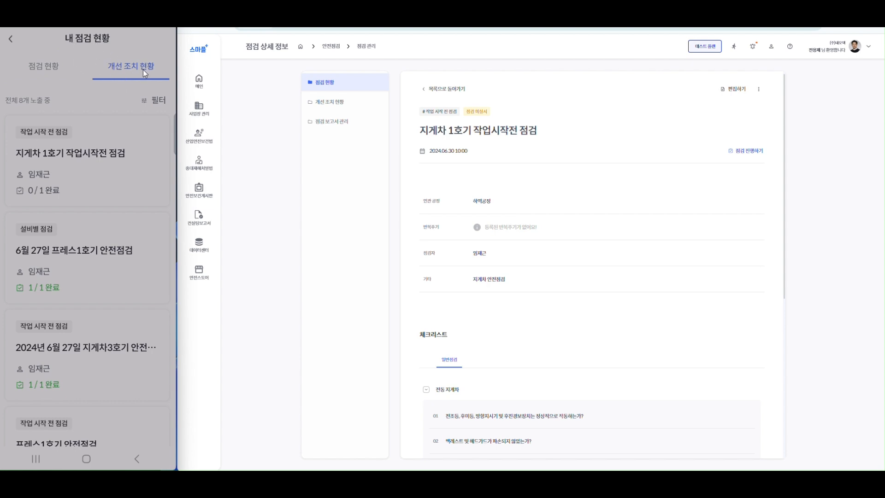
click(74, 155)
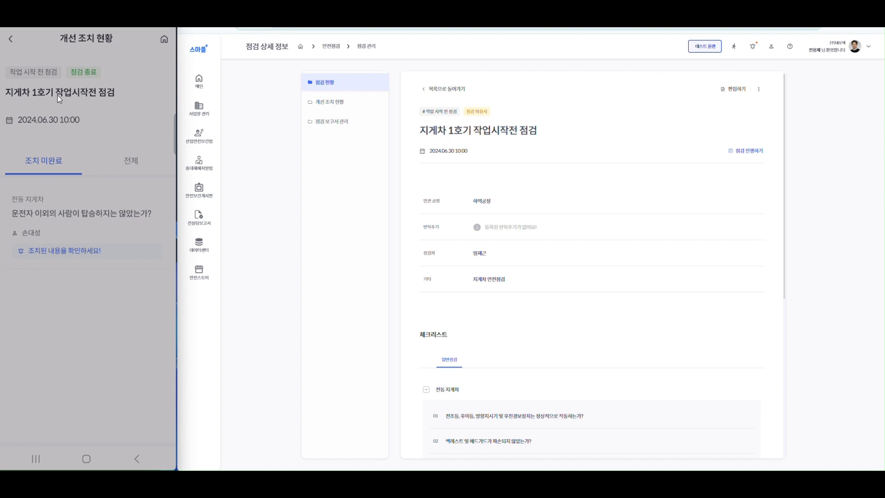
click(72, 217)
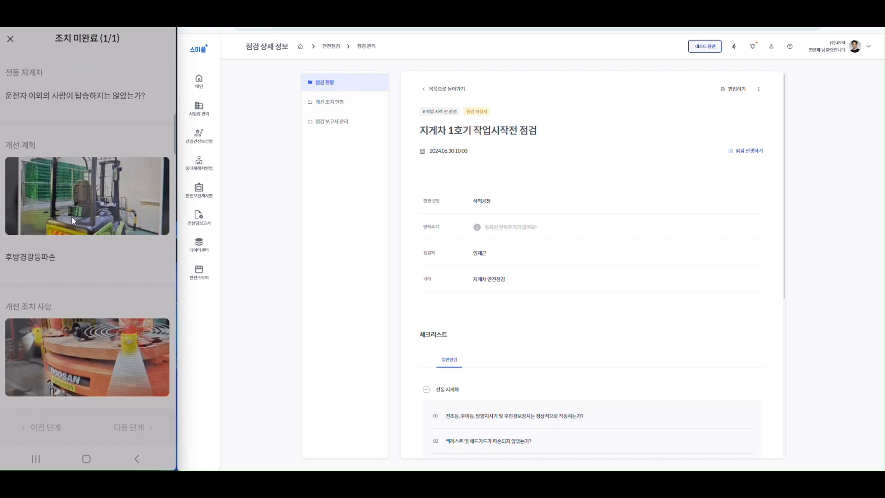
Review the reported action's photo, description, assignee and completion date, and approve the item as 조치 완료.
scroll(83, 253, down, 3)
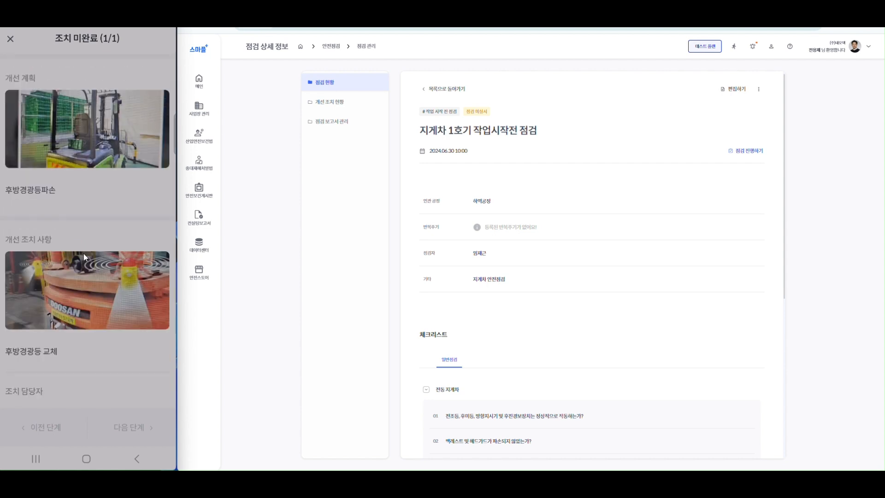
scroll(84, 253, down, 1)
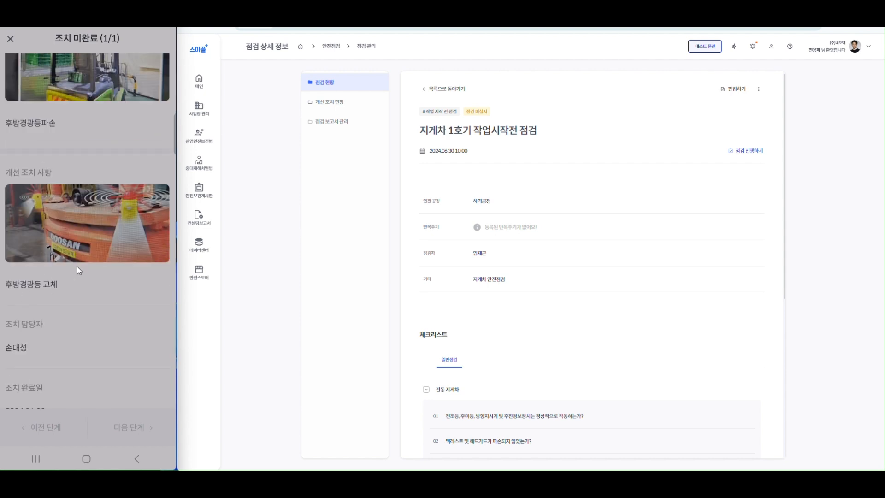
scroll(66, 288, down, 3)
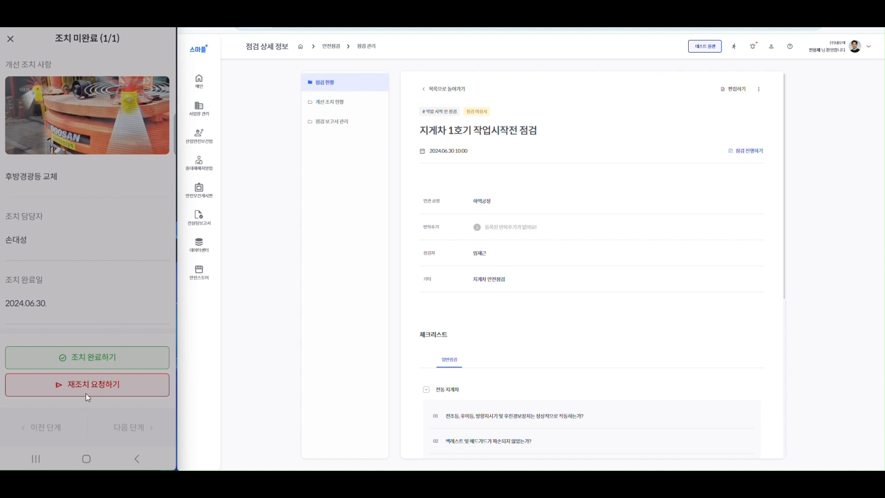
scroll(71, 231, up, 2)
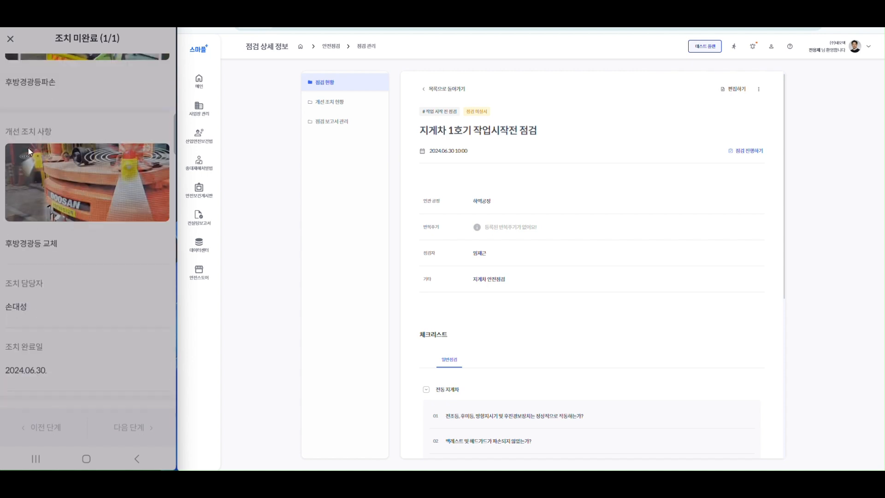
scroll(92, 285, down, 1)
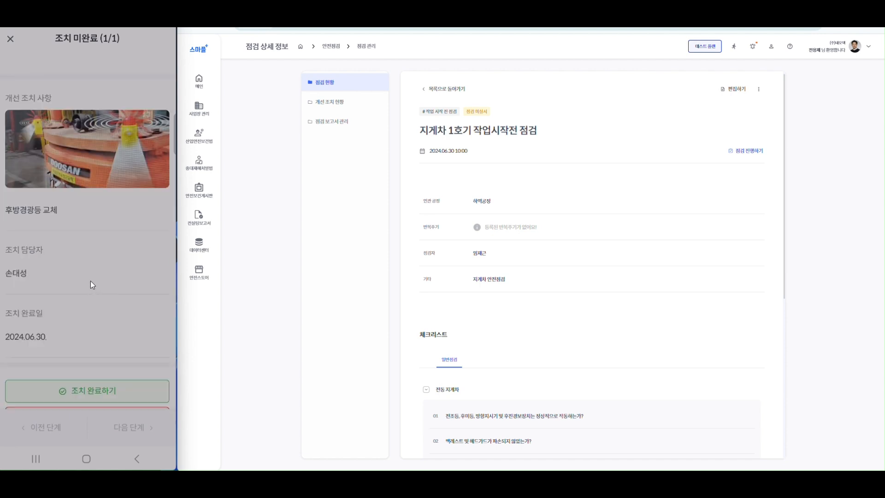
scroll(101, 332, down, 1)
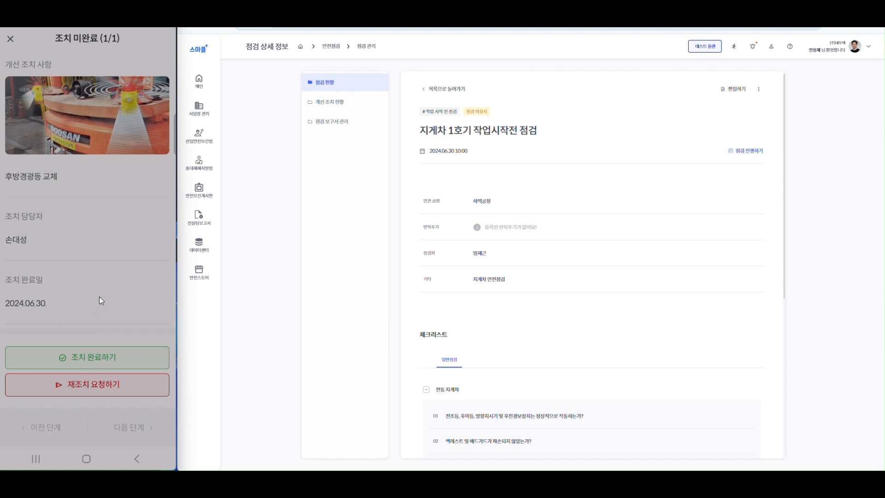
click(89, 357)
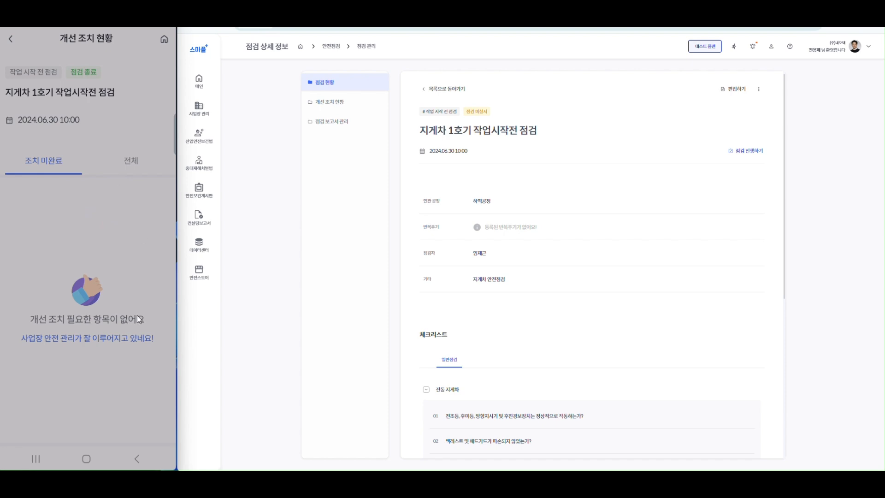
Check the inspection's full and unresolved item lists, and return to the overall 개선 조치 현황 list.
click(132, 161)
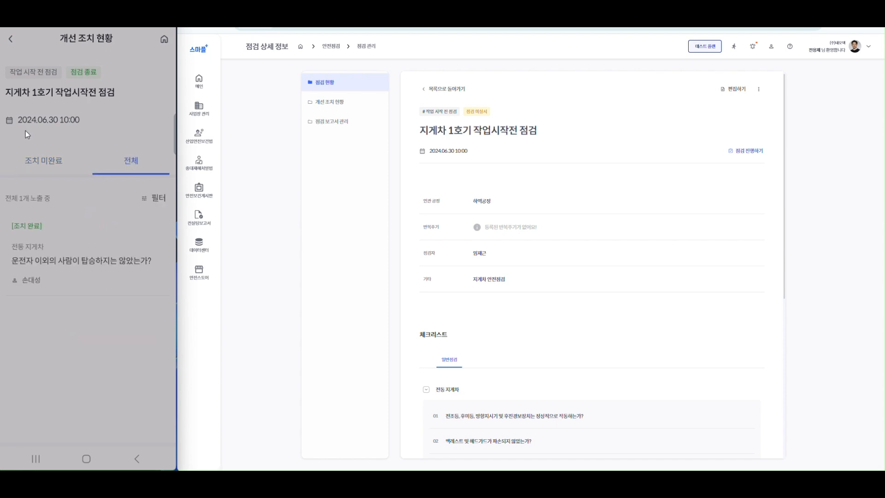
click(52, 162)
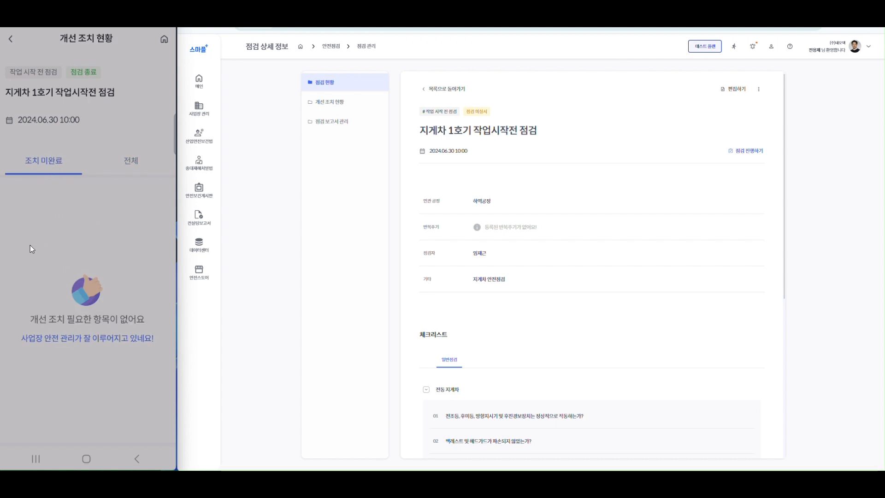
click(11, 39)
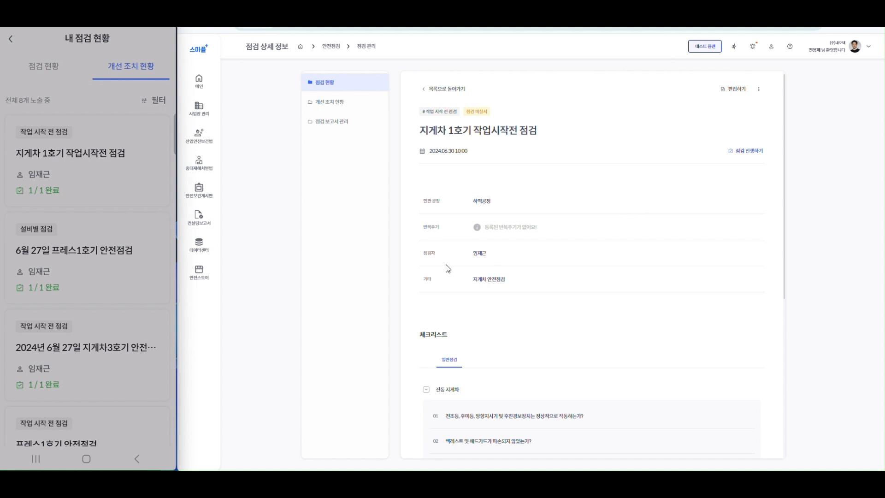
On the web platform, view the 지게차 1호기 inspection's 개선 조치 현황 and its 점검 보고서 관리.
click(329, 103)
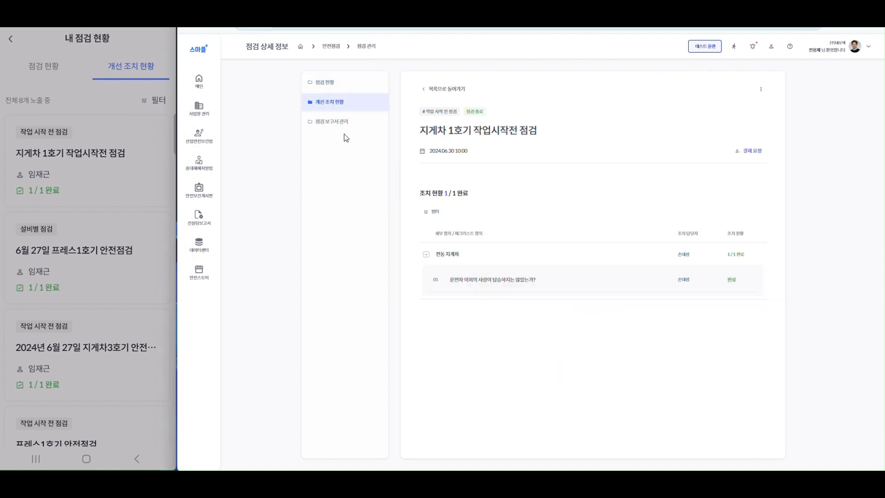
click(329, 121)
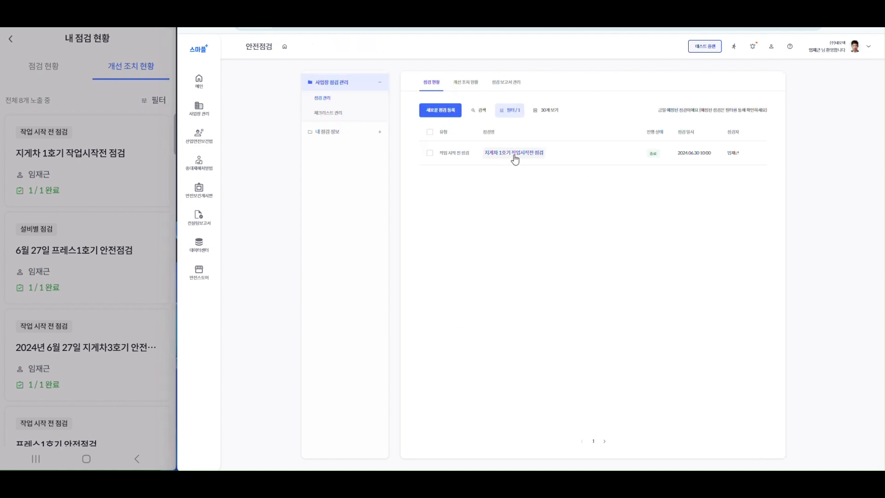
Under 내 점검 정보, check 내 점검 현황 and 내가 요청받은 개선 조치 사항, and return to 내 점검 현황.
click(326, 133)
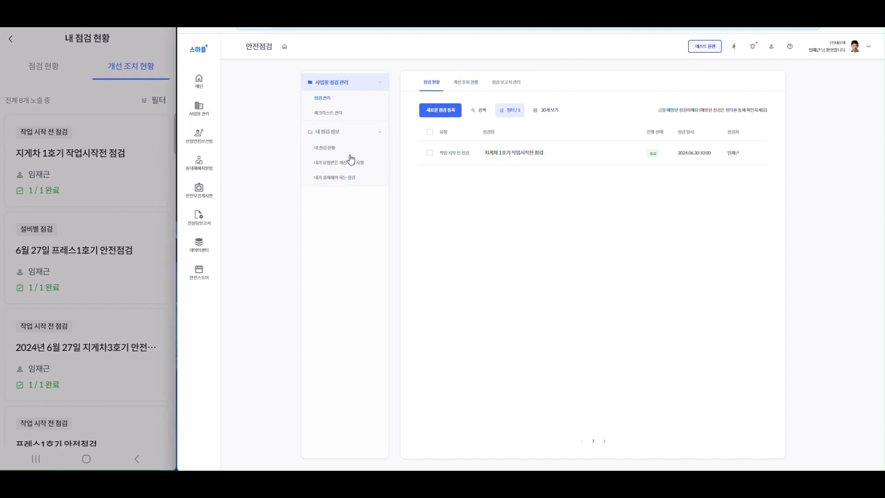
click(329, 151)
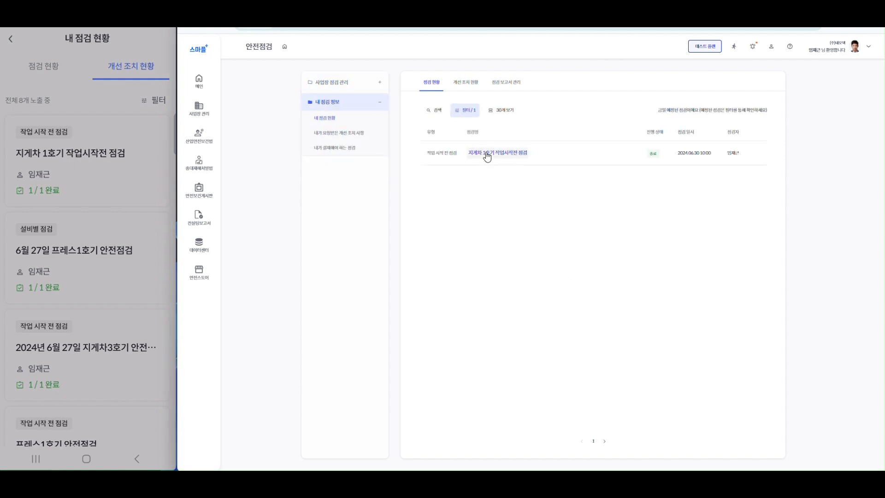
click(342, 138)
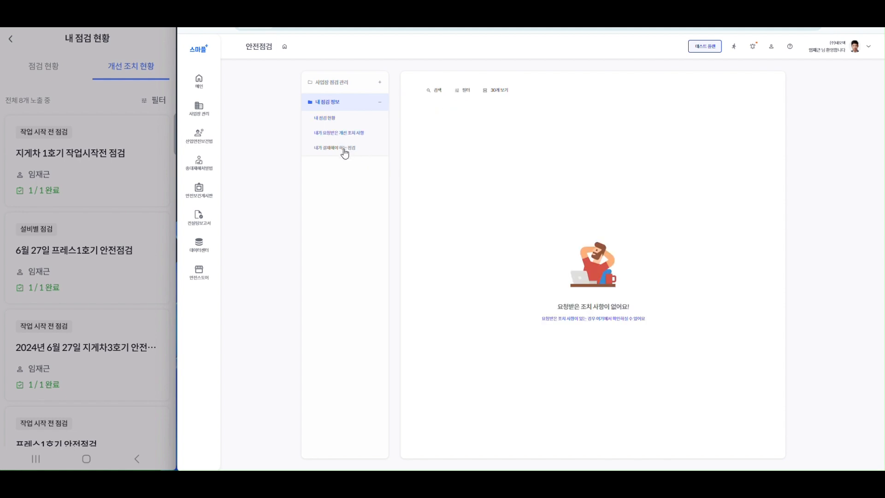
click(329, 119)
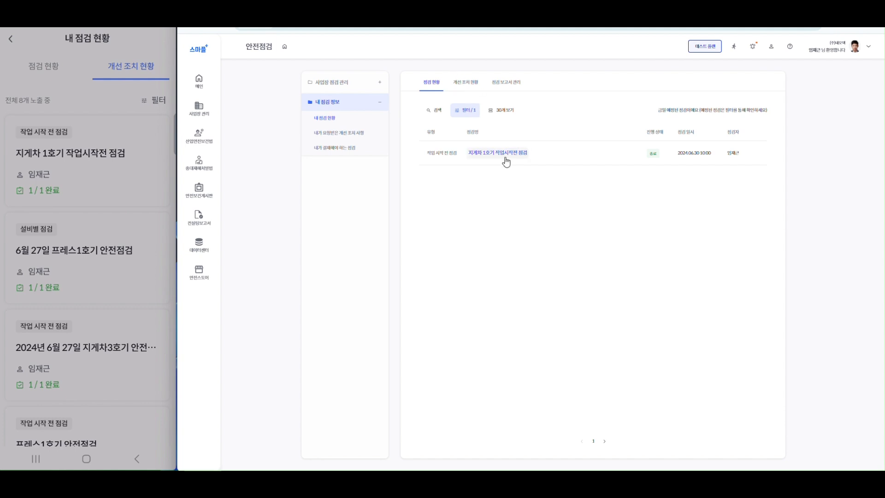
Open the 지게차 1호기 작업시작전 점검, review its checklist, and examine the passenger-riding item in its 개선 조치 현황.
click(502, 155)
scroll(530, 188, down, 5)
scroll(530, 188, up, 5)
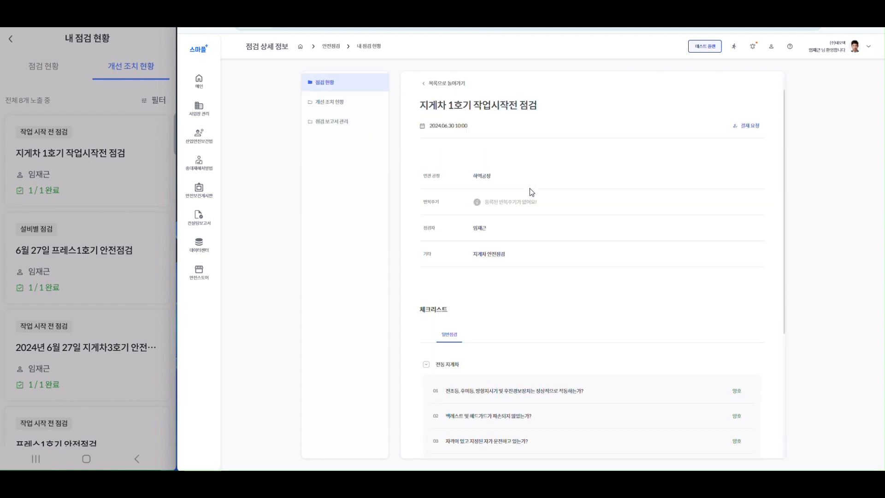
click(332, 104)
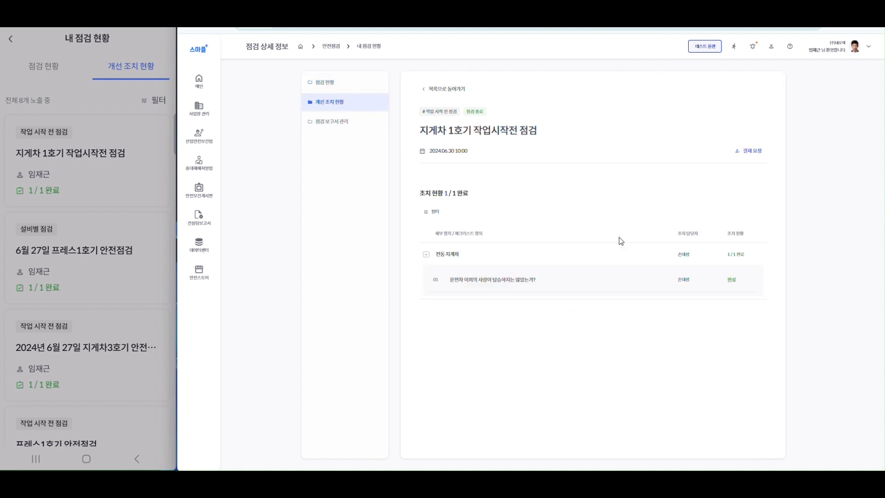
click(506, 281)
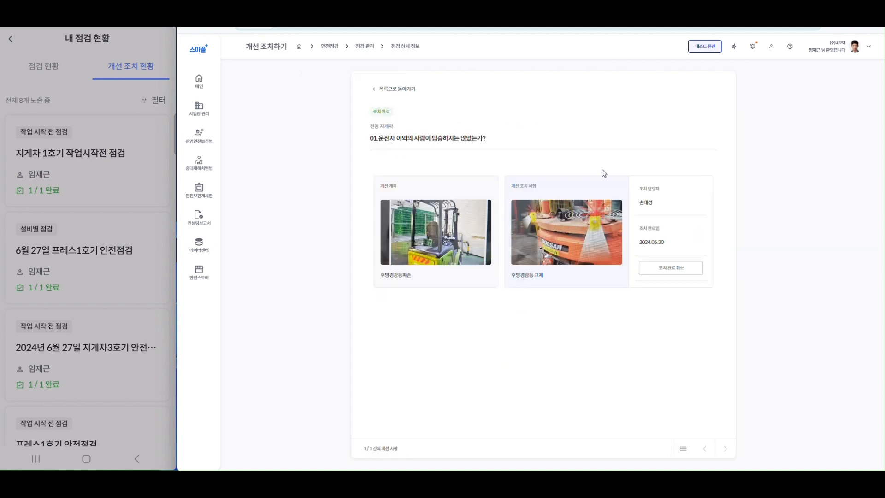
mouse_move(609, 214)
click(389, 89)
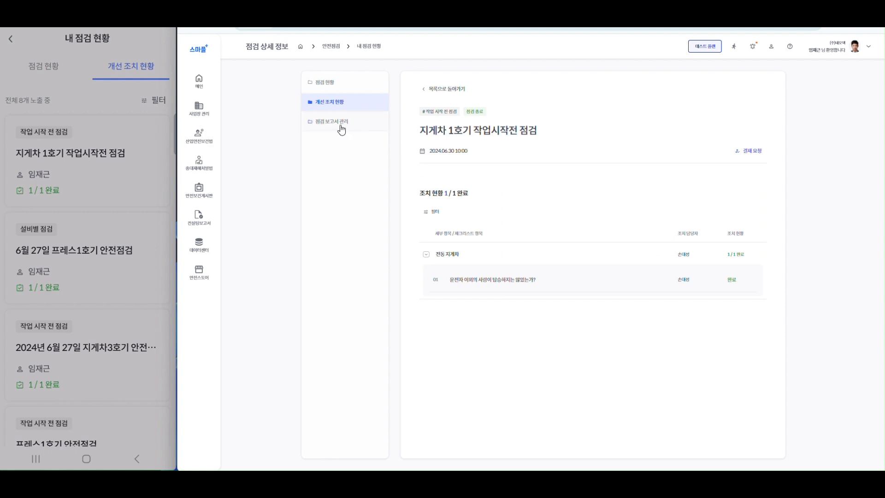
From the inspection's 점검 보고서 관리, request approval with the 대표이사 as the 승인 1단계 approver, and look over the report.
click(340, 127)
scroll(593, 248, down, 1)
scroll(593, 248, up, 1)
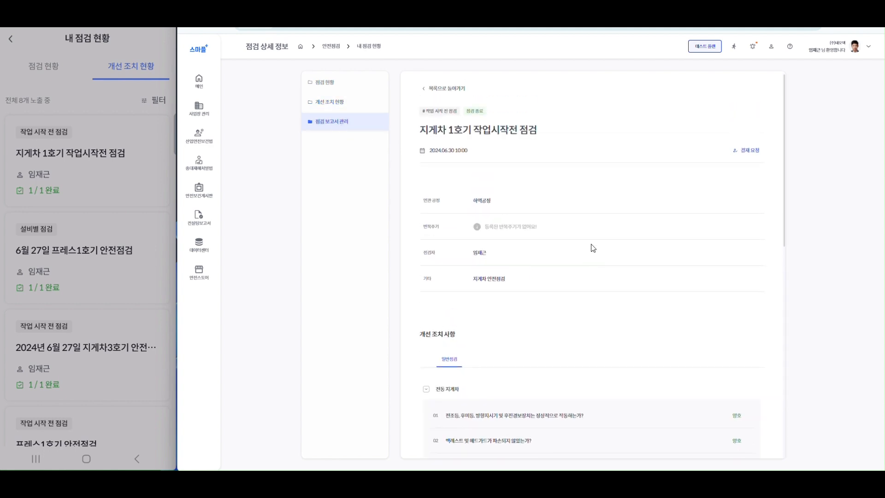
click(745, 152)
click(569, 197)
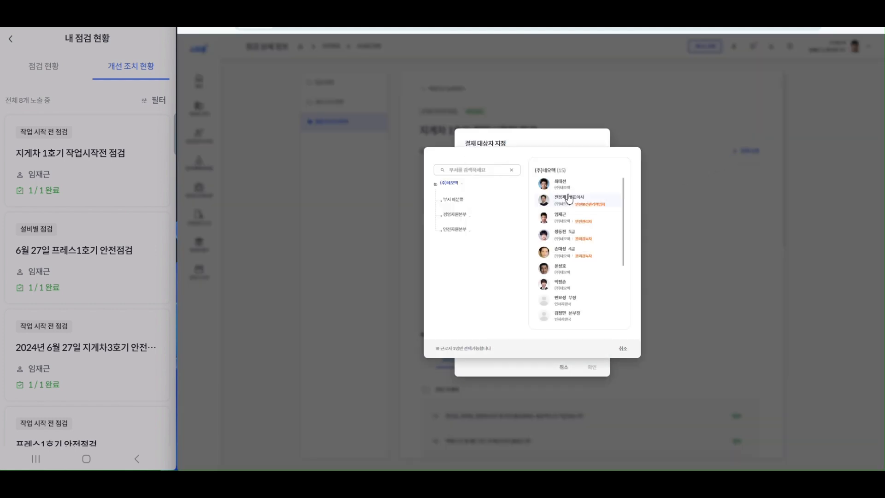
click(568, 198)
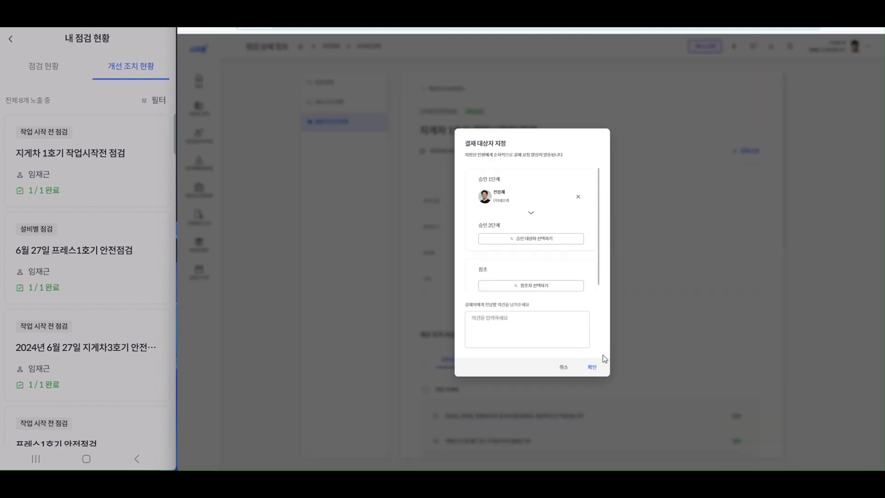
click(592, 367)
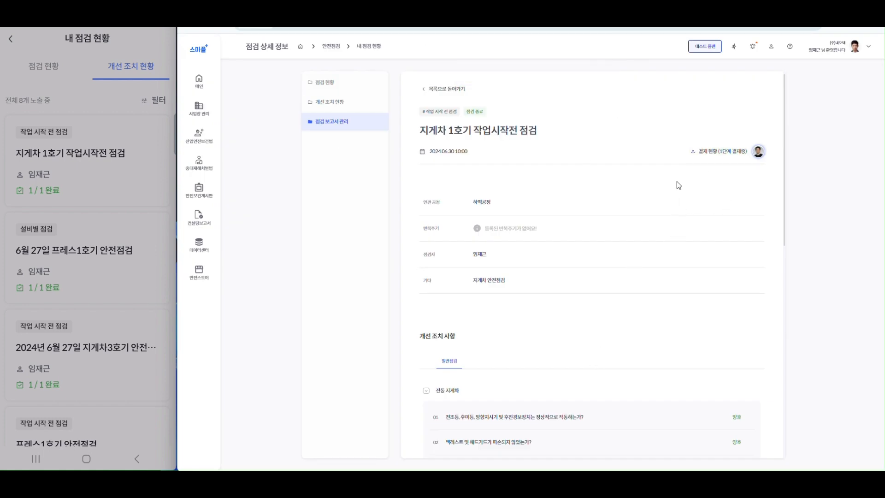
scroll(652, 229, down, 2)
scroll(650, 229, up, 2)
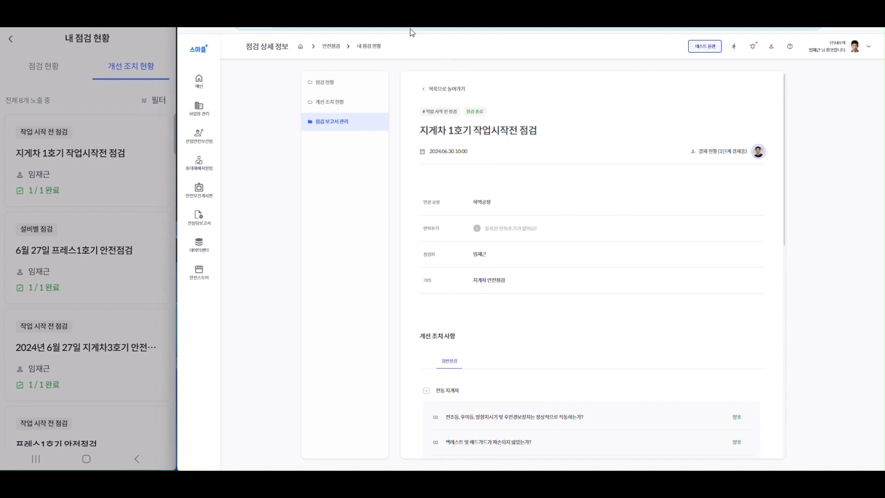
Switch to the approver's browser window, open the pending 지게차 1호기 작업시작전 점검, and review its checklist and corrective-action item.
click(383, 9)
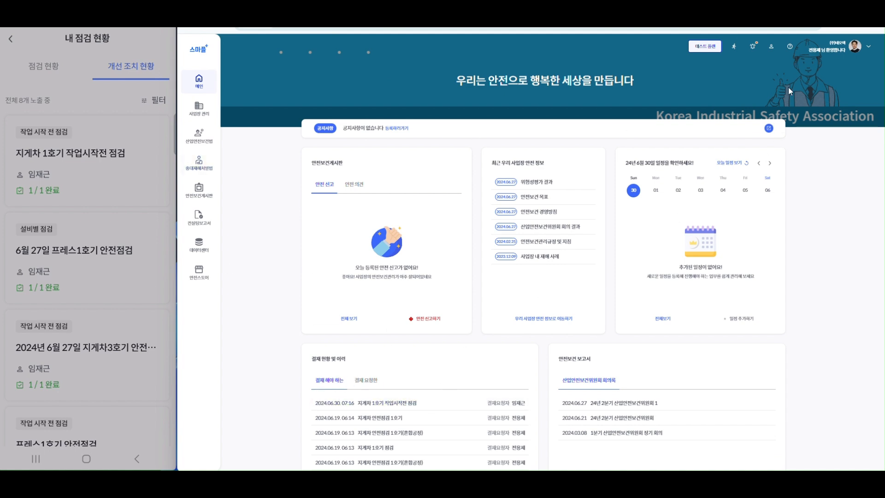
click(388, 404)
scroll(667, 250, down, 5)
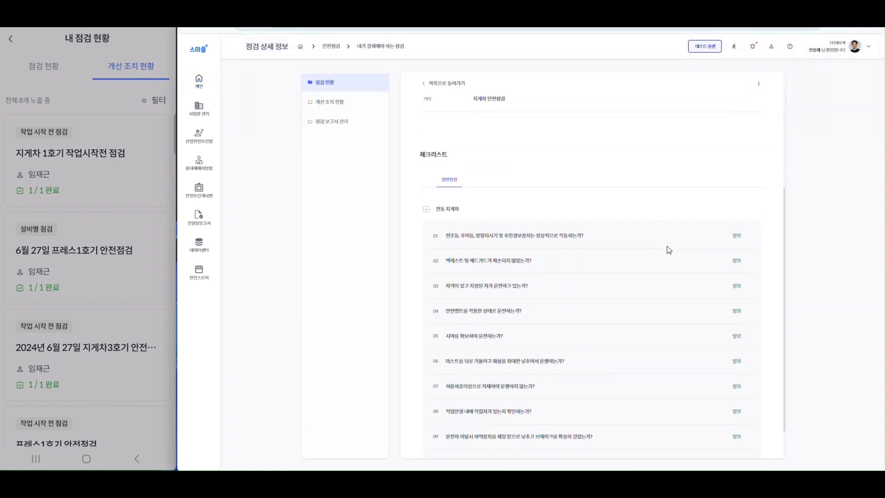
scroll(668, 249, up, 5)
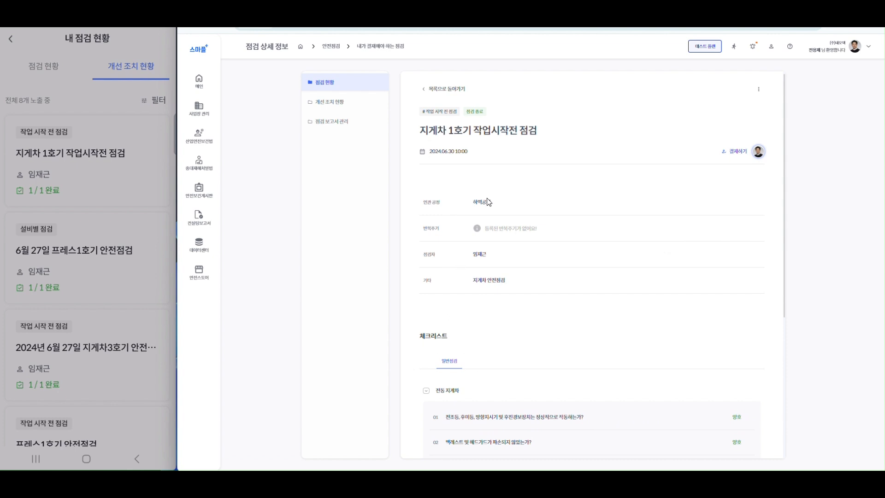
click(340, 103)
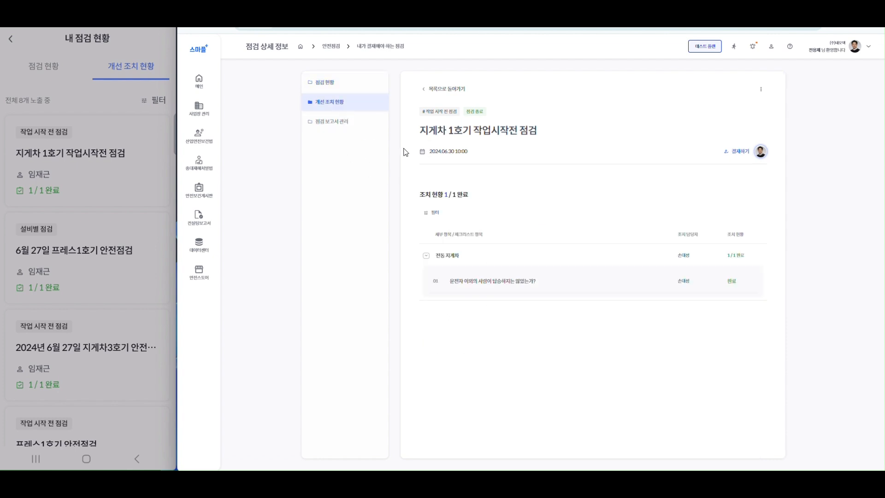
click(532, 284)
key(alt+Left)
Approve the 지게차 1호기 작업시작전 점검 as the approver without a comment, and close the approval details.
click(737, 151)
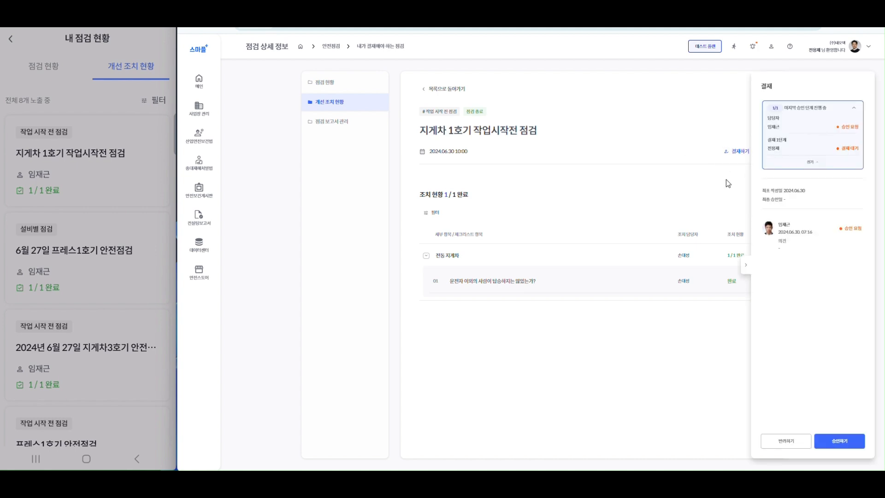
click(843, 443)
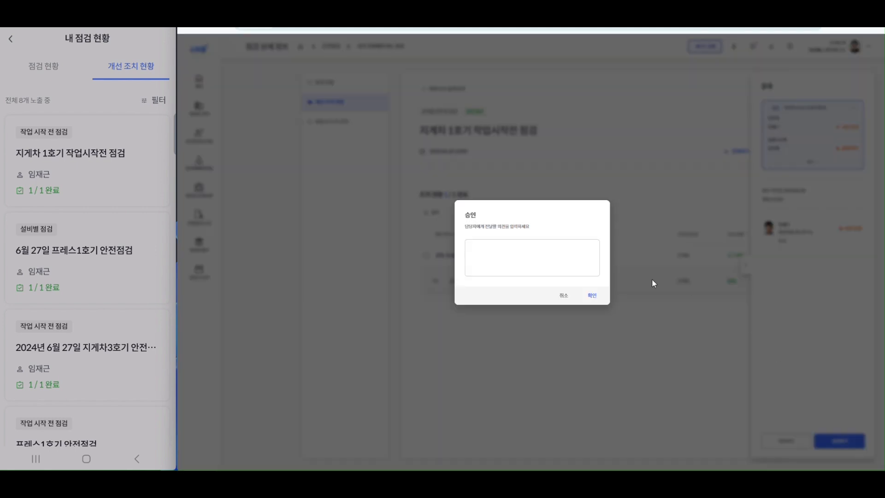
click(593, 296)
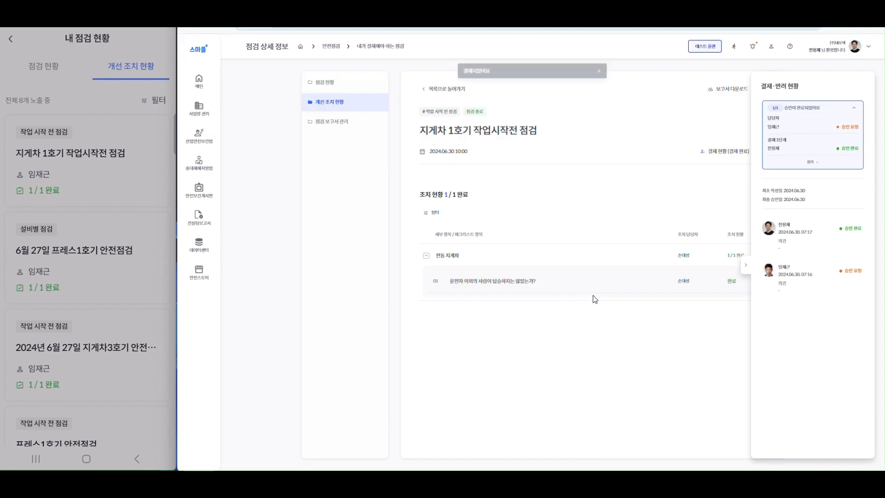
click(746, 268)
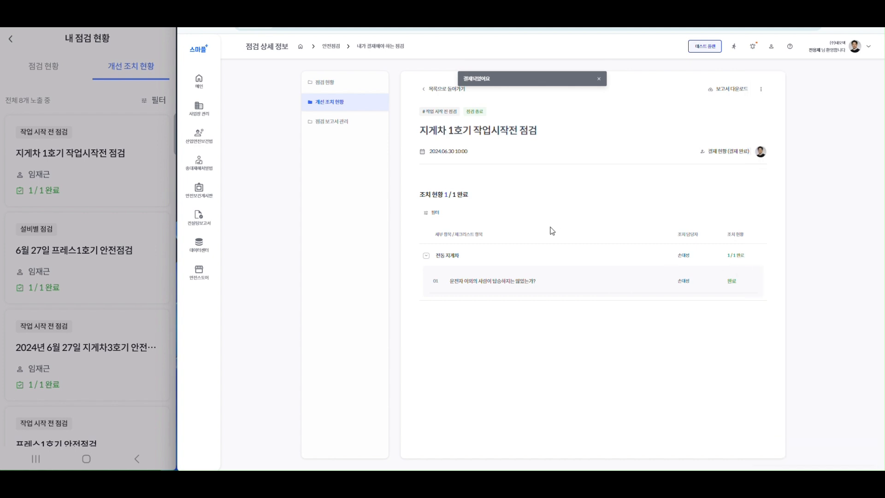
Download the 2024.06.30 지게차 1호기 작업시작전 점검 report from the workplace's 점검 보고서 관리 list, and keep the blocked file.
click(444, 89)
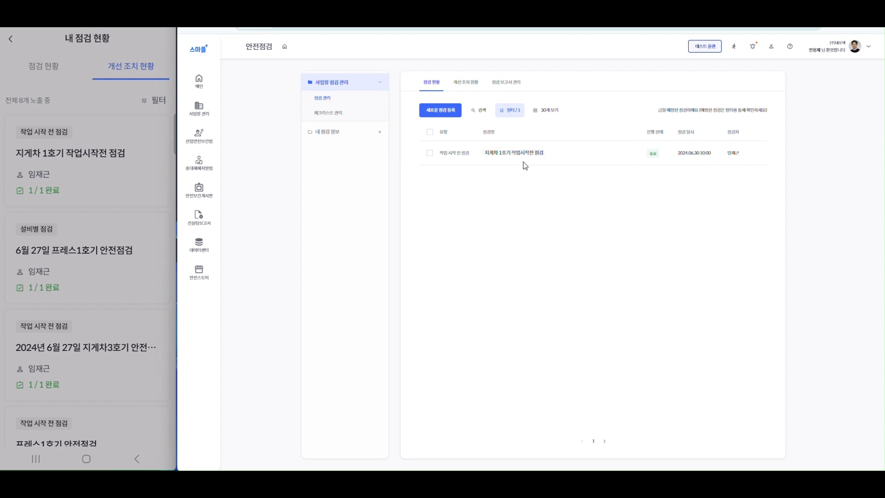
click(509, 92)
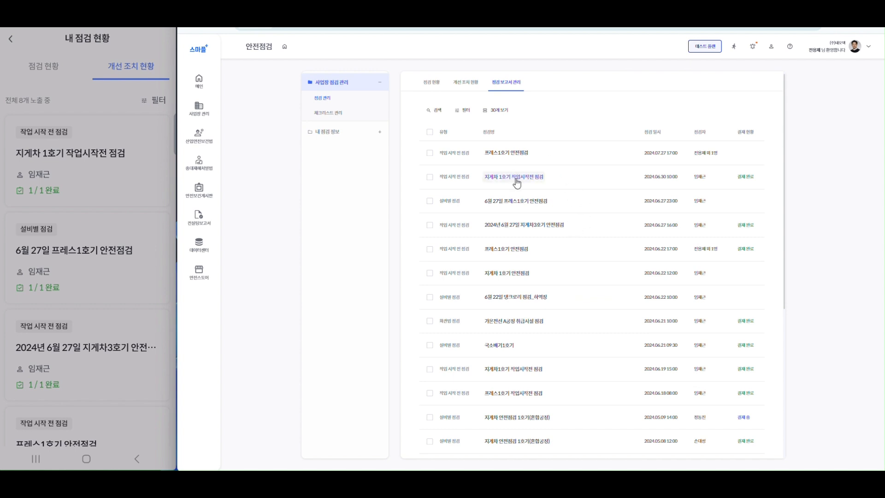
drag(691, 187, 634, 188)
drag(762, 186, 721, 187)
click(430, 178)
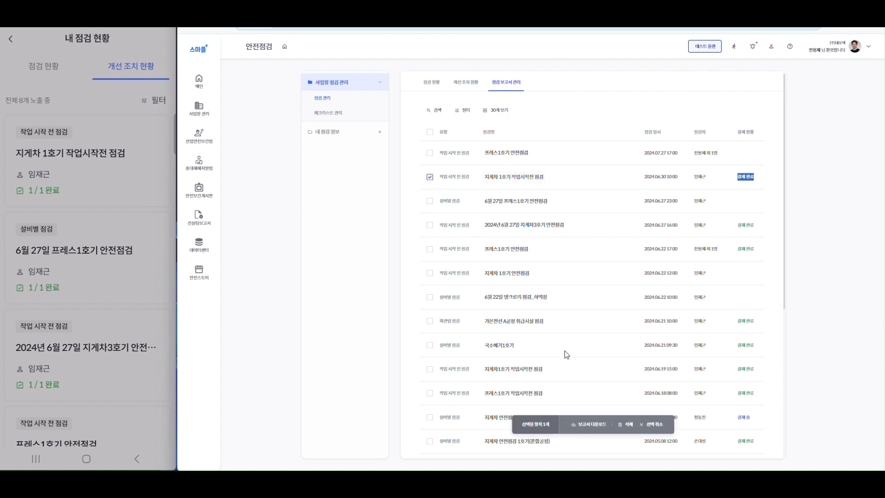
click(590, 424)
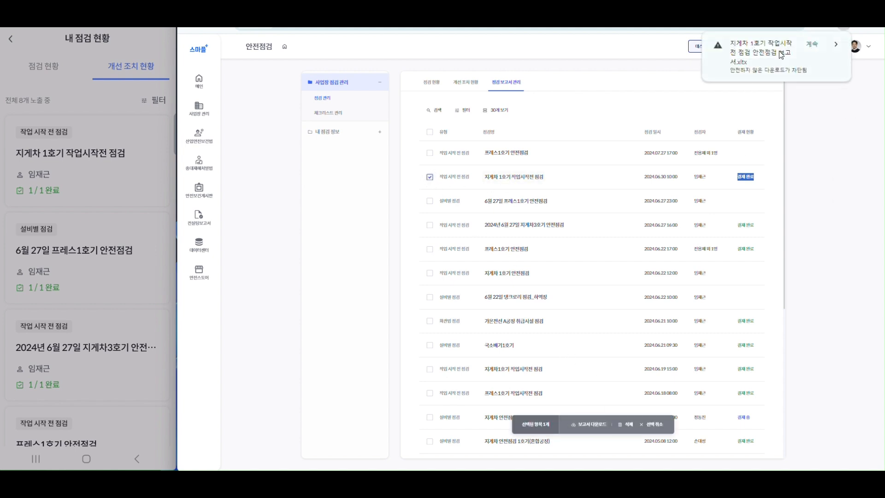
click(806, 49)
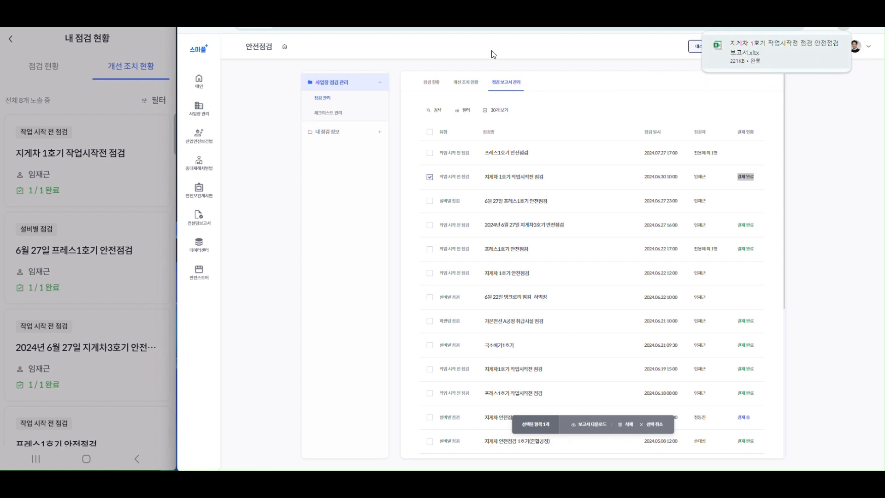
Open the downloaded report in Excel and review the signatures, inspection details and checklist results on the 점검보고서 sheet.
click(725, 68)
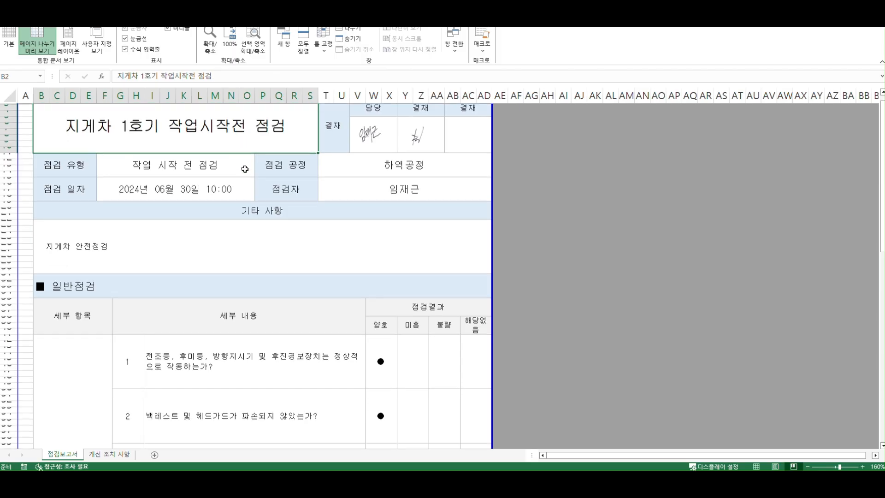
scroll(202, 177, down, 1)
click(202, 177)
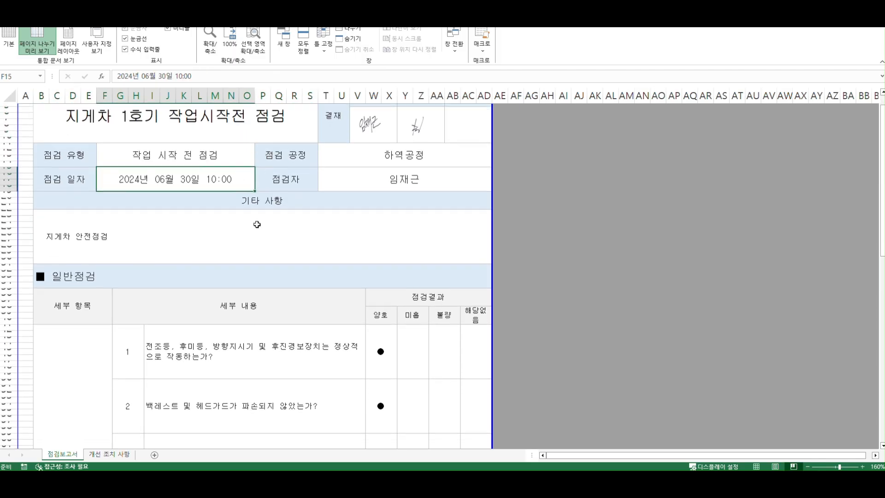
scroll(415, 205, down, 3)
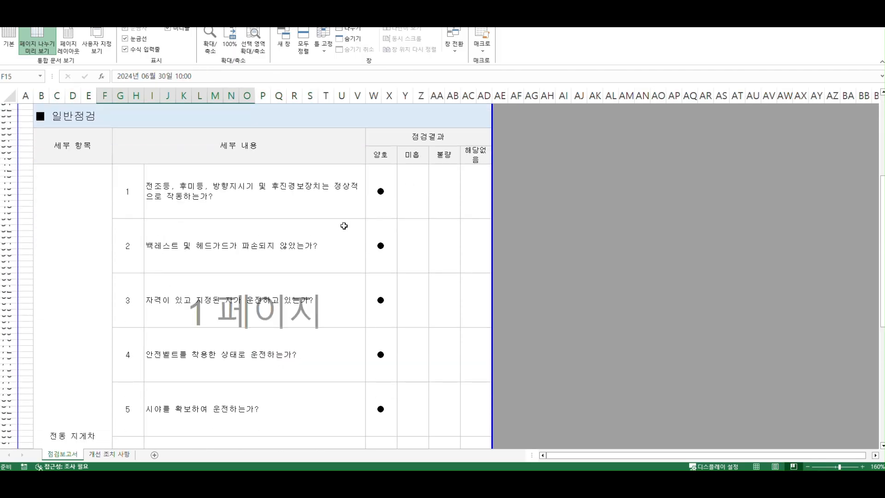
ctrl+scroll(344, 224, down, 3)
scroll(285, 232, down, 2)
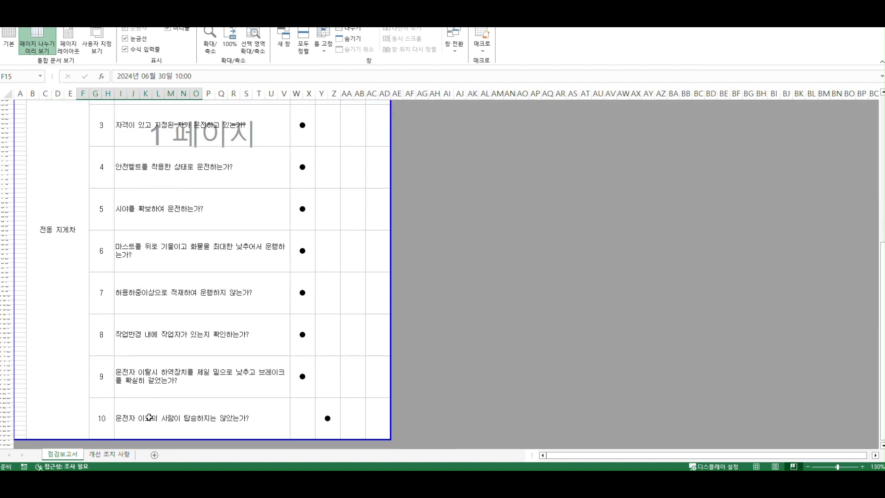
Review the before and after photos and action details on the 개선 조치 사항 sheet, displayed in page break preview.
click(109, 454)
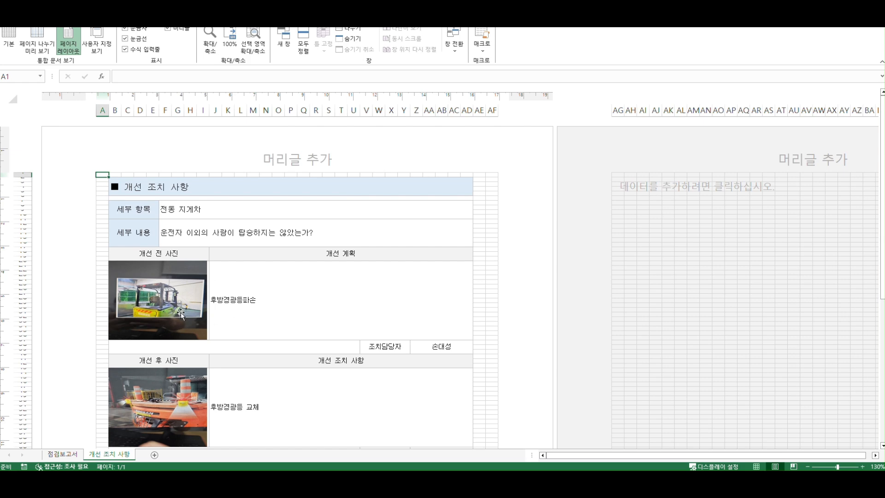
scroll(226, 339, down, 2)
scroll(274, 314, up, 2)
click(37, 44)
scroll(158, 232, down, 2)
scroll(161, 231, up, 2)
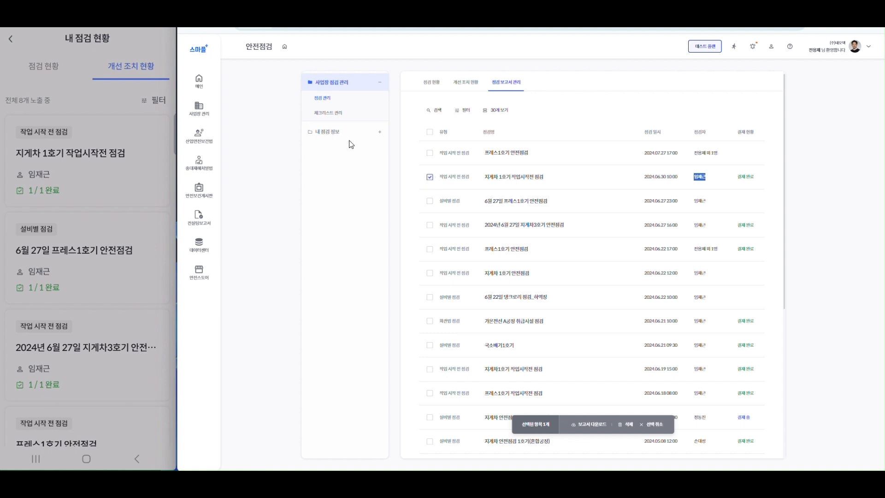
Back on the web platform, check the completion statuses in 개선 조치 현황, and open 내가 요청받은 개선 조치 사항 under 내 점검 정보.
click(470, 84)
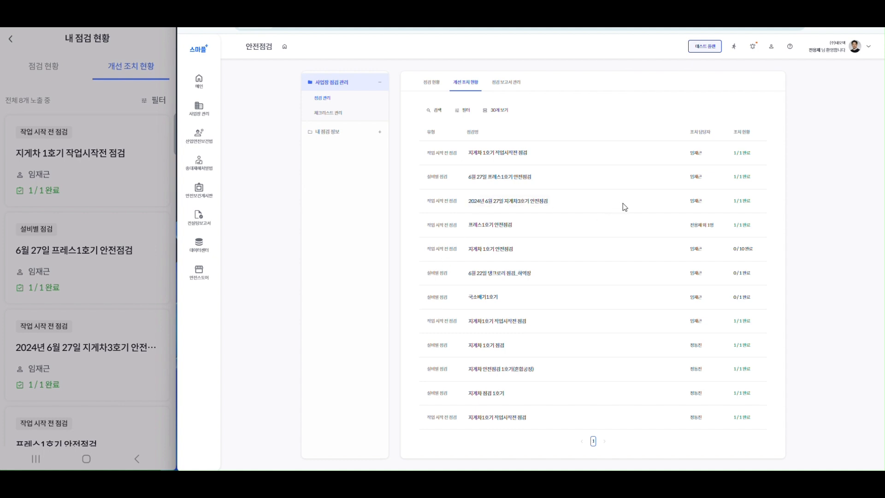
drag(762, 179, 729, 180)
drag(766, 253, 719, 255)
click(730, 251)
drag(761, 275, 733, 274)
click(345, 134)
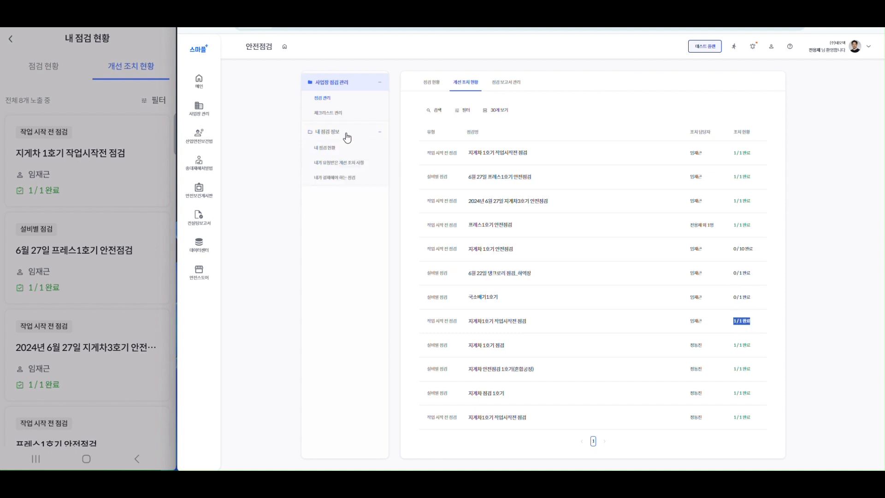
click(329, 163)
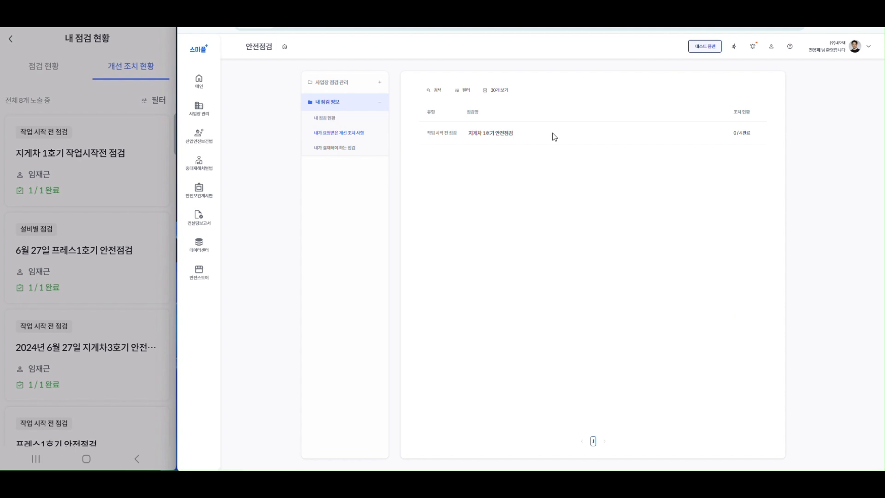
Open the requested corrective actions for 지게차 1호기 안전점검 and check the action status of the 전동 지게차 items.
click(498, 136)
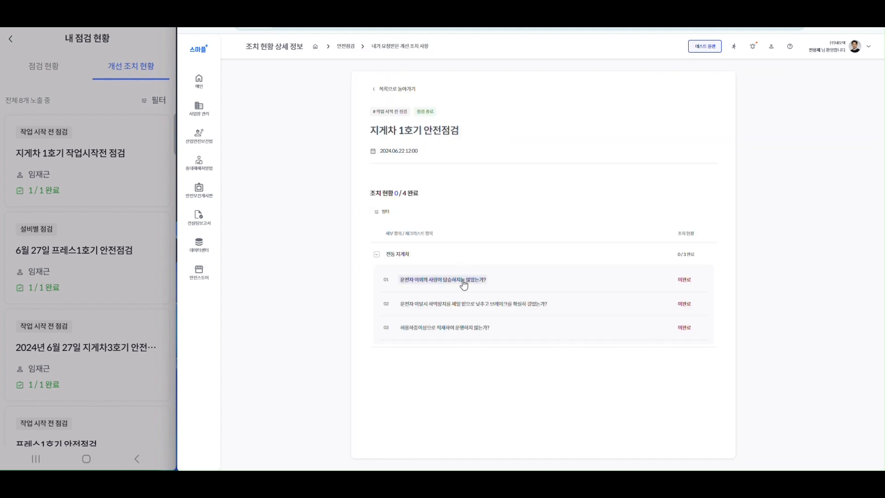
click(464, 280)
Start registering a new inspection in the workplace's 점검 관리 and bring up the list of previous inspections.
click(323, 99)
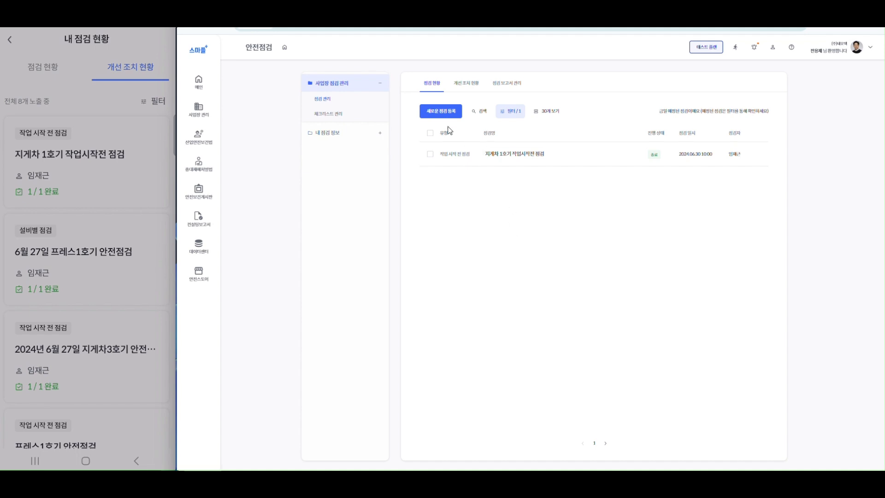
click(441, 111)
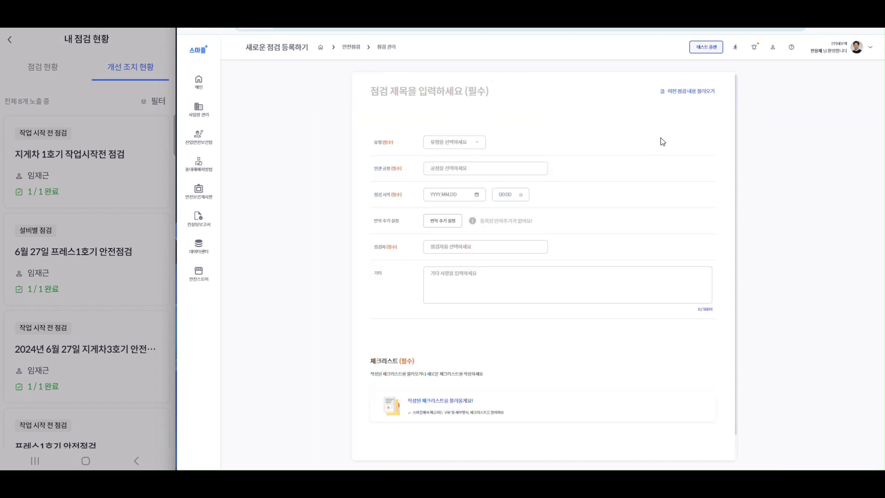
click(677, 90)
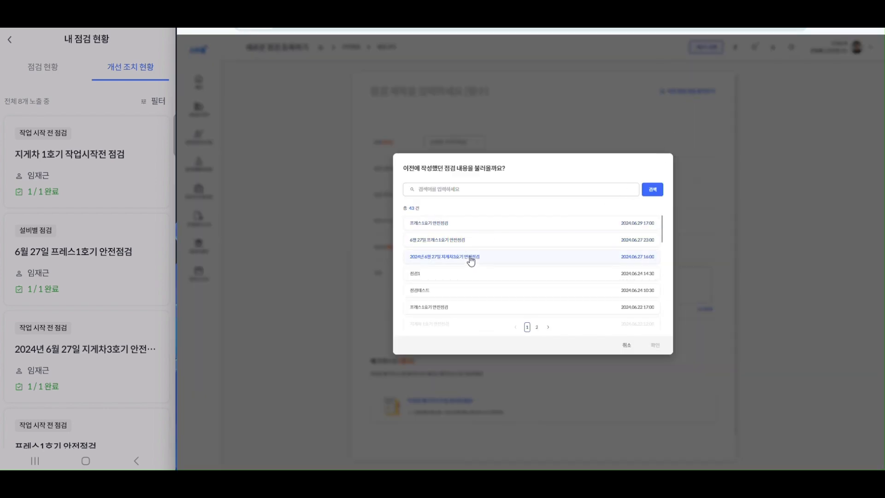
Load the contents of the previous inspection 6월 22일 탱크로리 점검_하역장 into the new inspection form.
click(453, 237)
scroll(454, 244, down, 1)
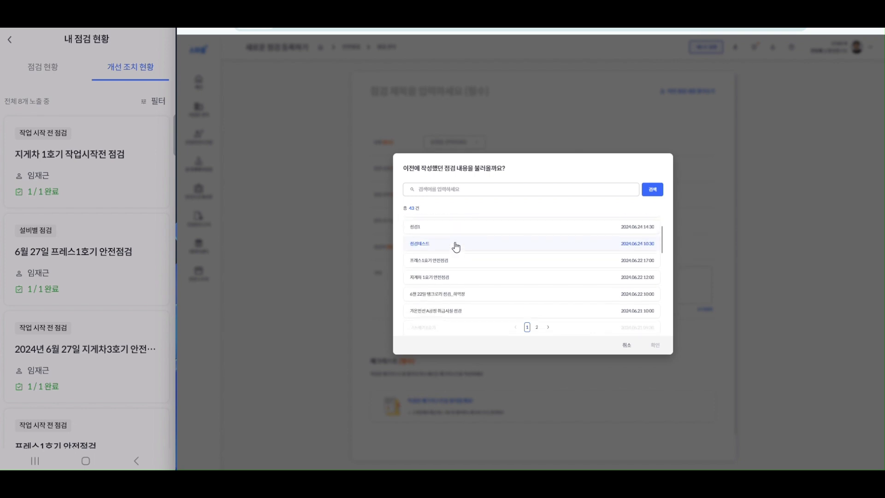
scroll(455, 246, down, 1)
click(437, 232)
scroll(436, 236, up, 2)
scroll(437, 237, up, 1)
click(438, 240)
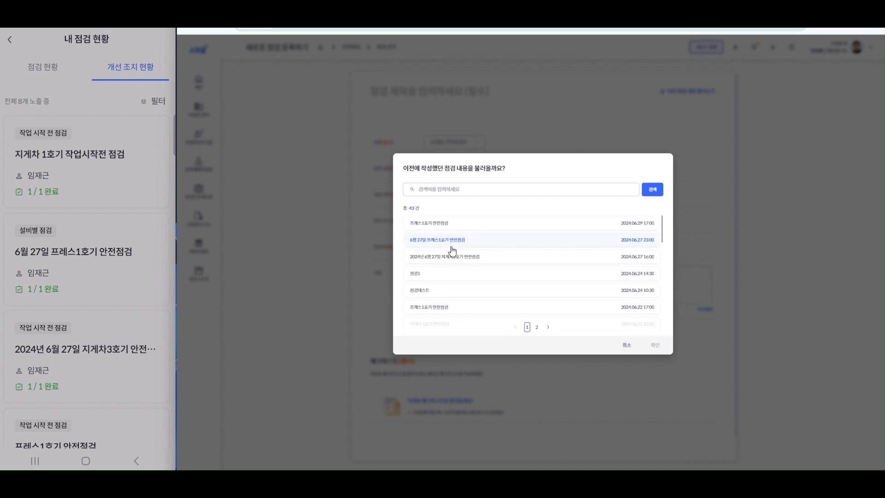
scroll(453, 251, down, 1)
click(442, 278)
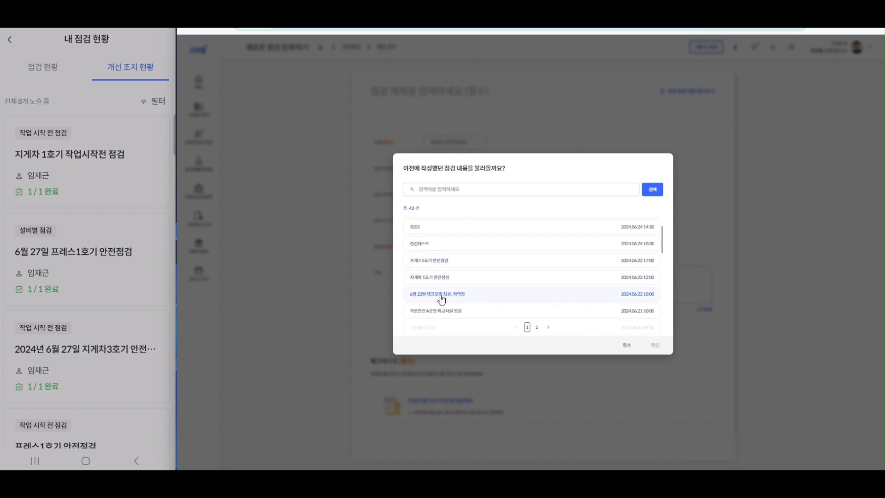
click(442, 295)
click(589, 280)
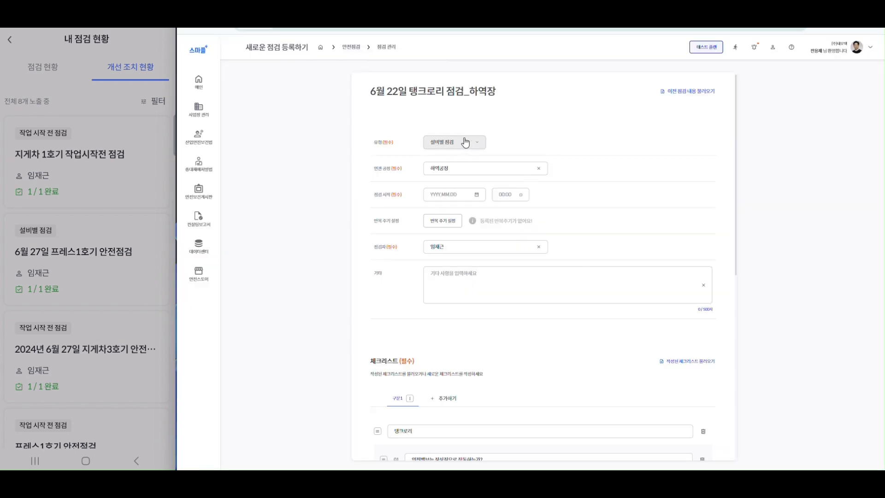
Set the inspection start to 2024.06.30 at 12:00, and view the 반복 주기 settings without entering a repeat cycle.
click(460, 195)
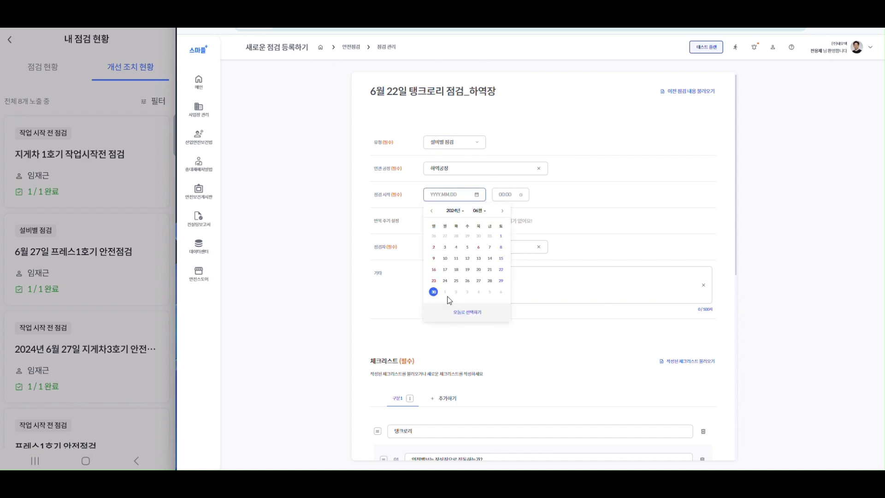
click(433, 292)
click(502, 195)
scroll(505, 233, down, 10)
click(507, 228)
click(445, 221)
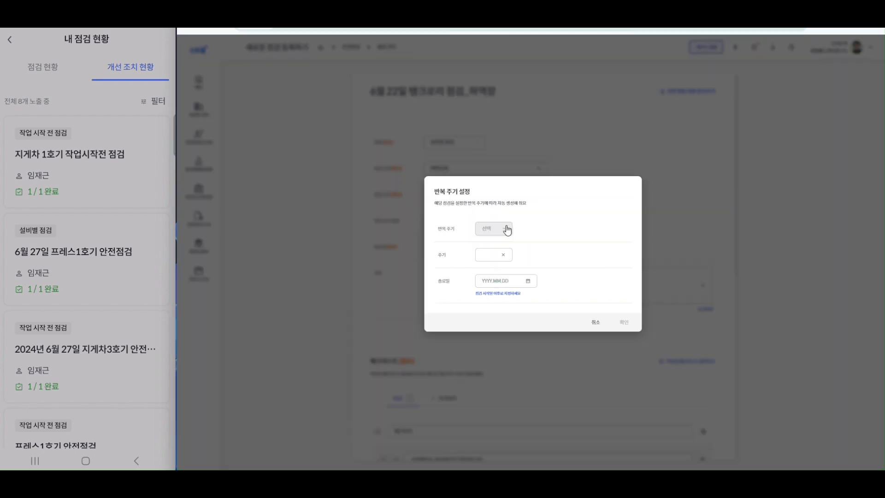
click(595, 322)
Review the loaded inspection details and 탱크로리 checklist, and register the inspection.
scroll(544, 254, down, 6)
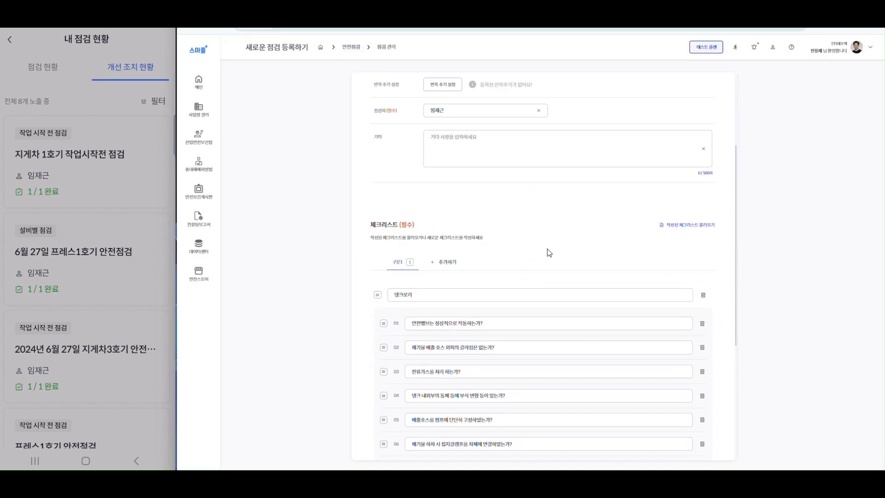
scroll(547, 246, down, 2)
scroll(551, 243, up, 10)
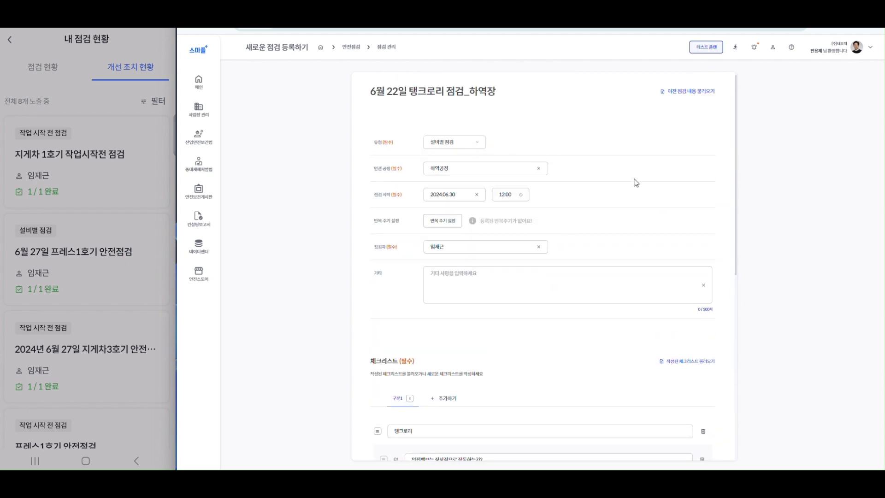
scroll(694, 144, down, 8)
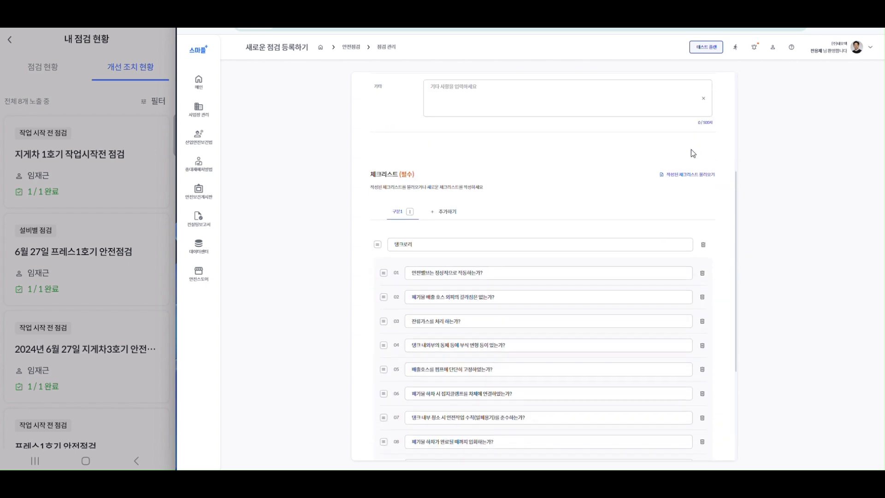
click(557, 442)
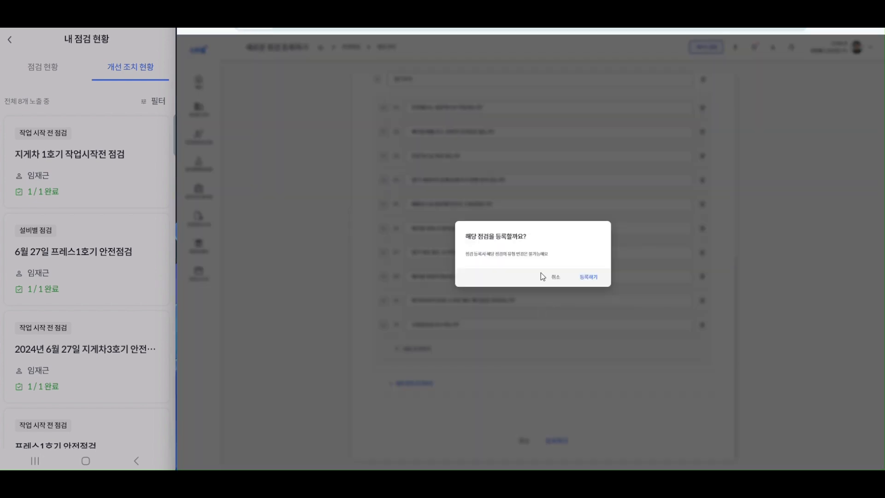
click(584, 279)
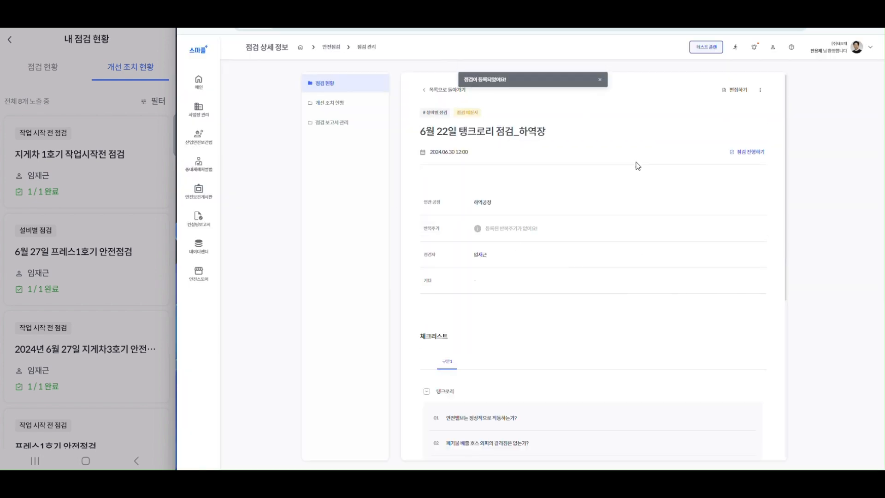
Edit the registered inspection's title to 6월 30일 탱크로리 점검_하역장 and save it.
click(736, 90)
drag(397, 89, 390, 97)
text(30일 탱크로리 점검_하역장)
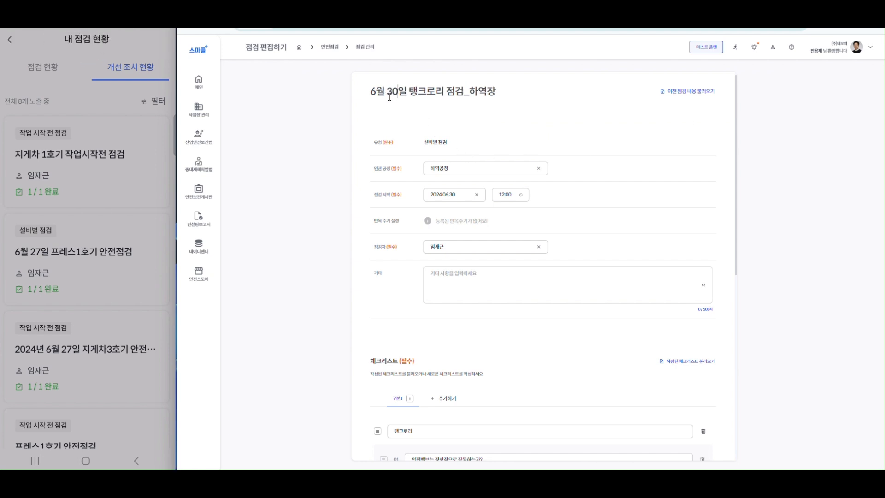
scroll(715, 252, down, 10)
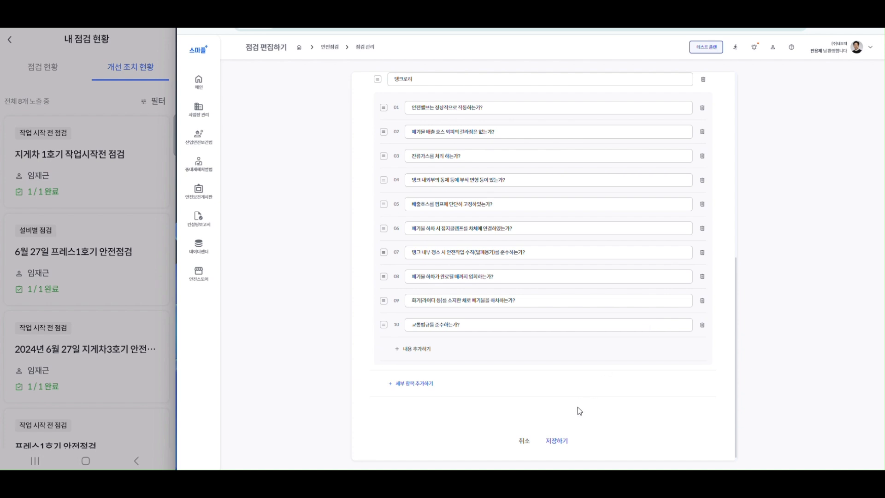
click(559, 441)
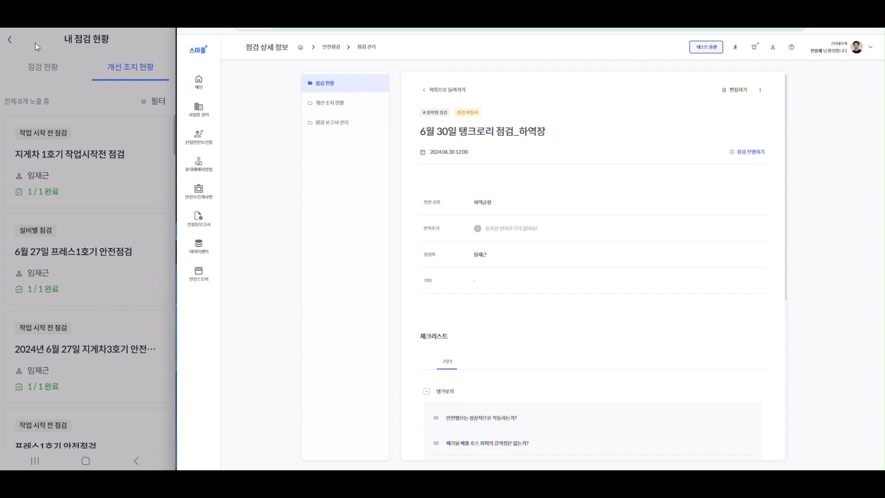
In the mobile app's 점검 현황, open the 구분1 checklist of the 6월 30일 탱크로리 점검_하역장 inspection.
click(40, 74)
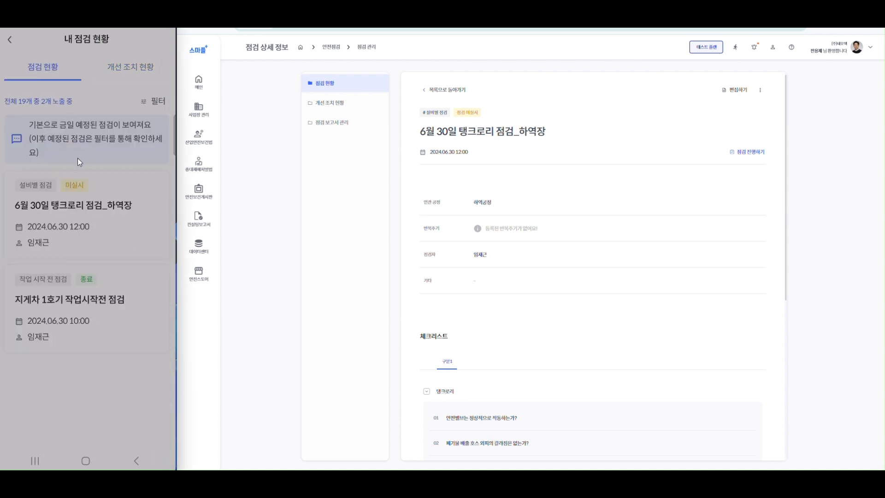
click(96, 208)
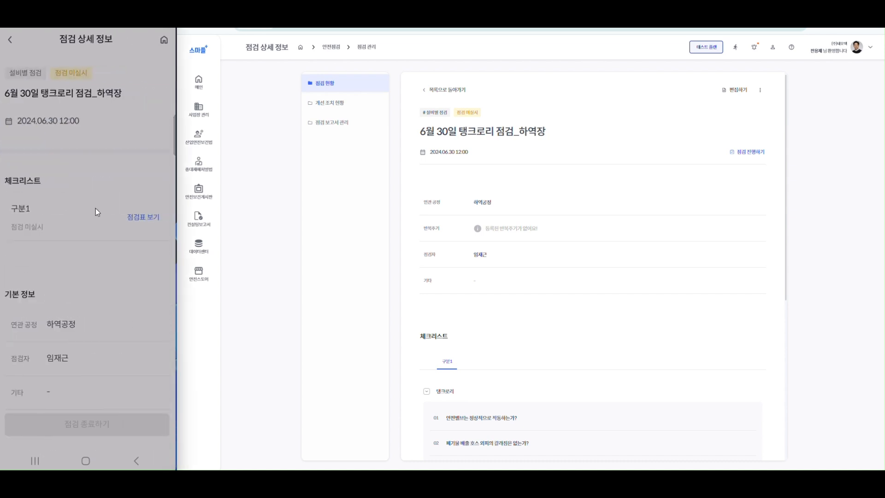
click(144, 219)
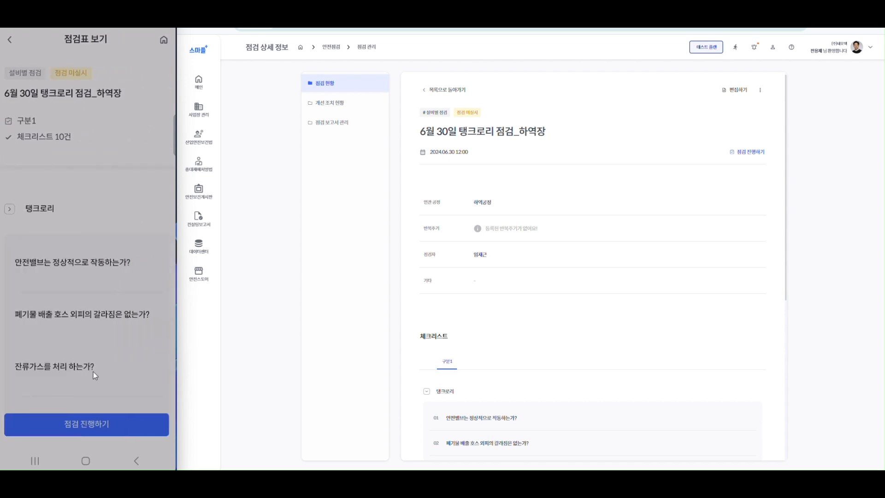